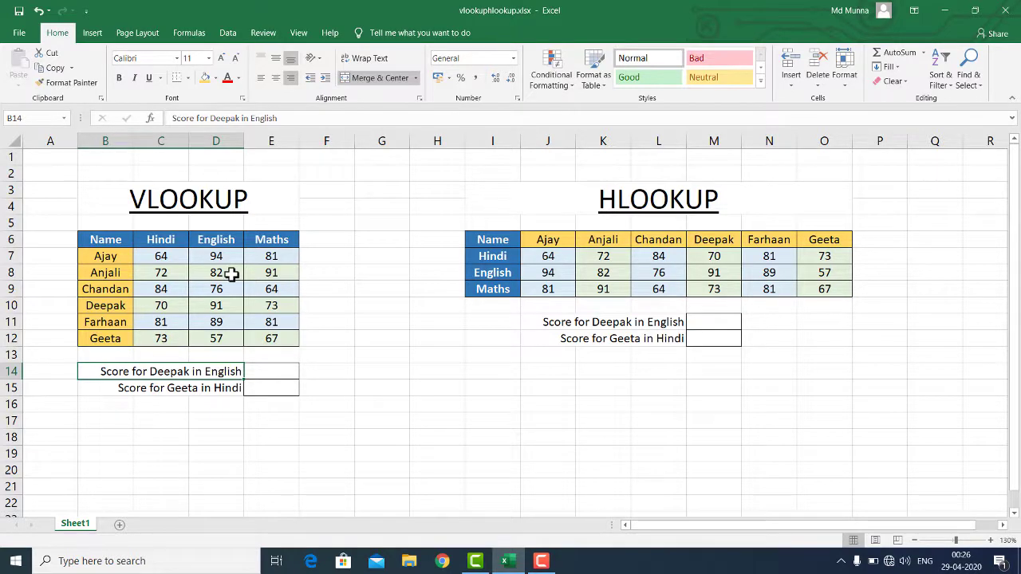
Examine how the student names are arranged vertically in the VLOOKUP table and horizontally in the HLOOKUP table
left_click(145, 204)
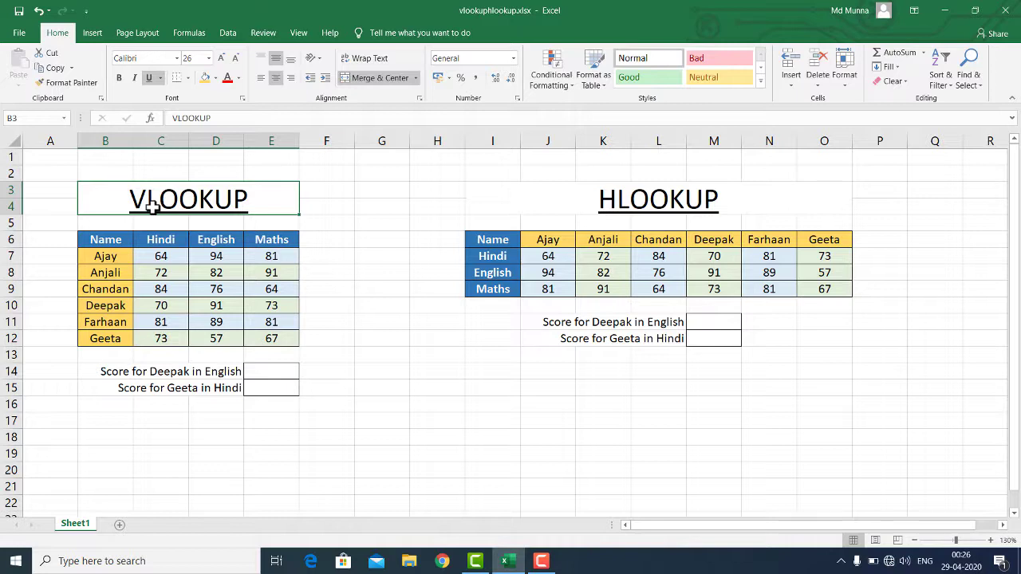
left_click(163, 373)
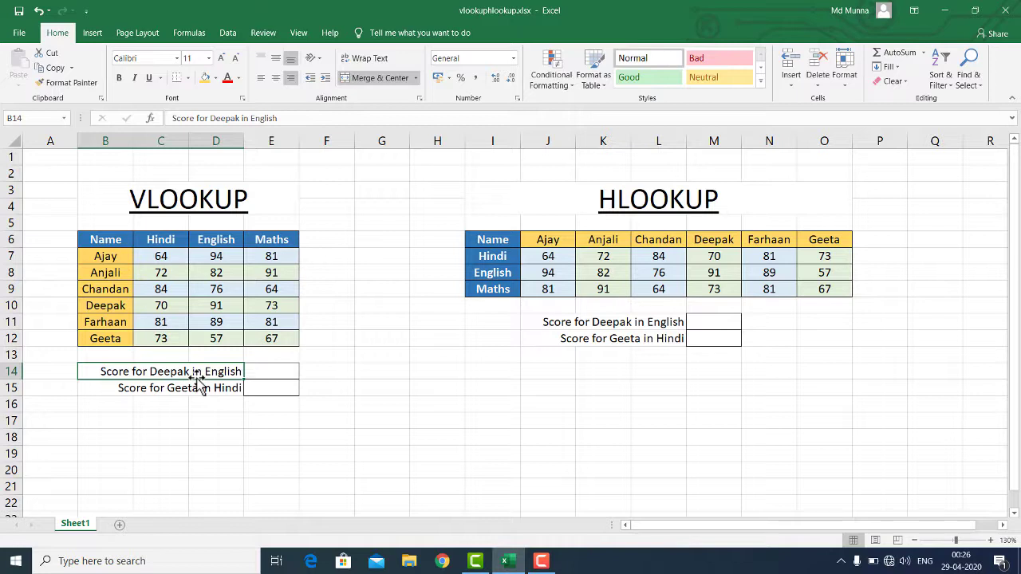
left_click(105, 239)
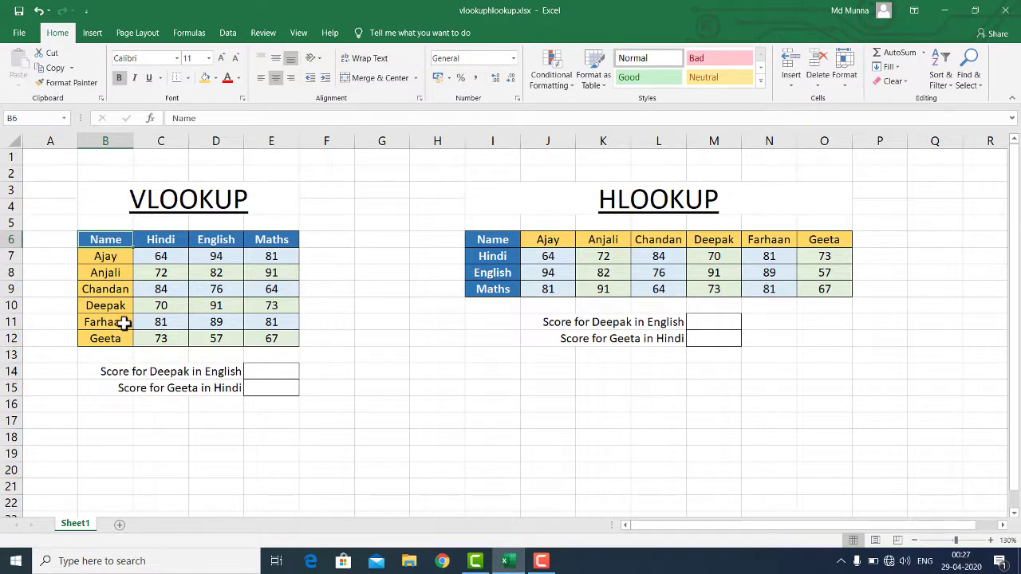
left_click(103, 256)
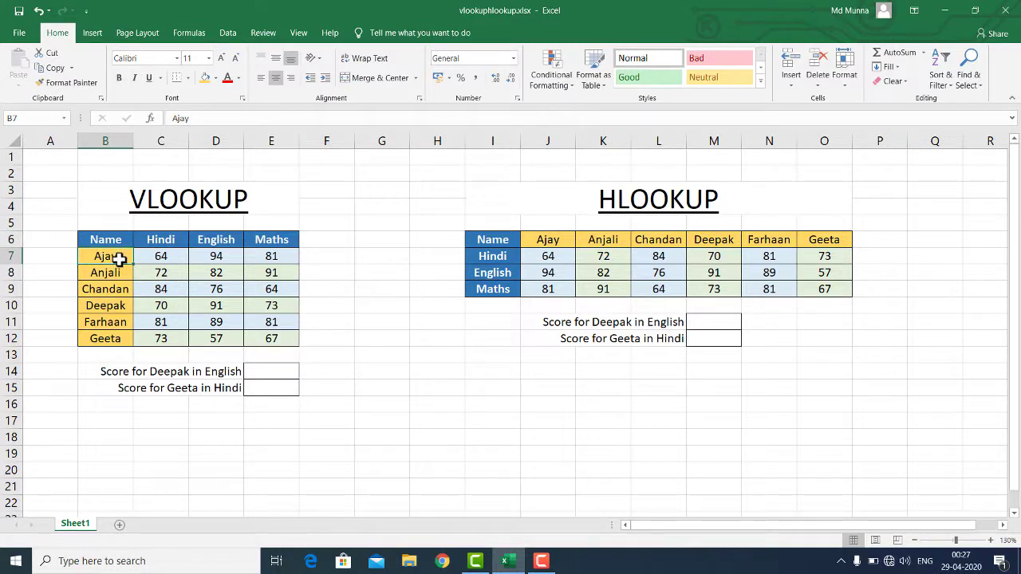
left_click(106, 272)
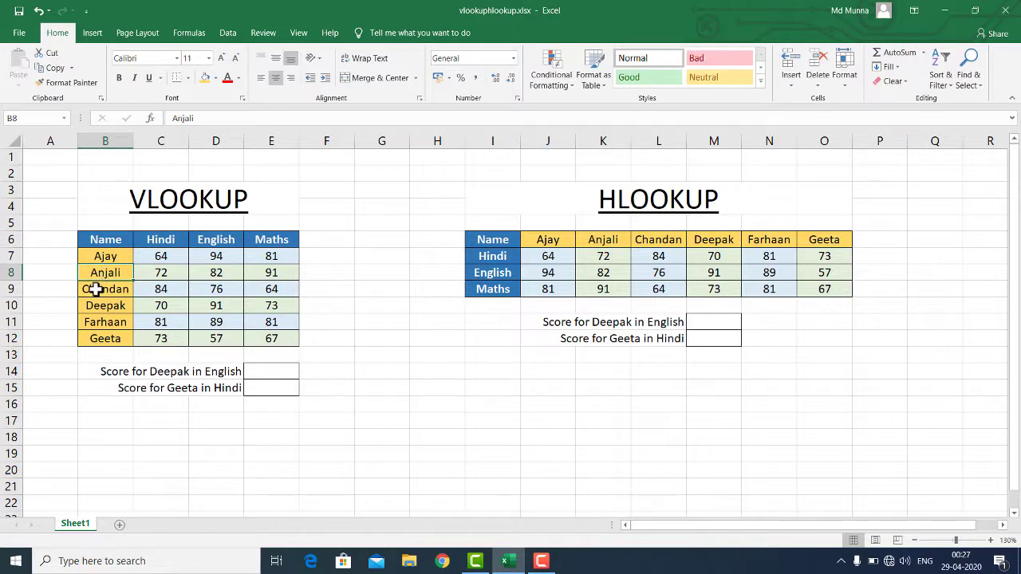
left_click(95, 289)
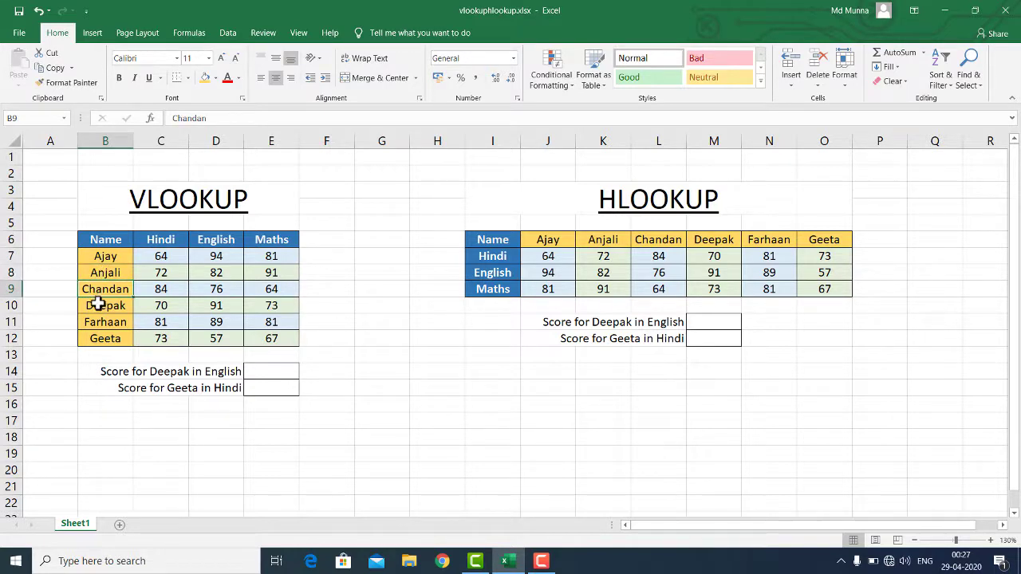
left_click(96, 303)
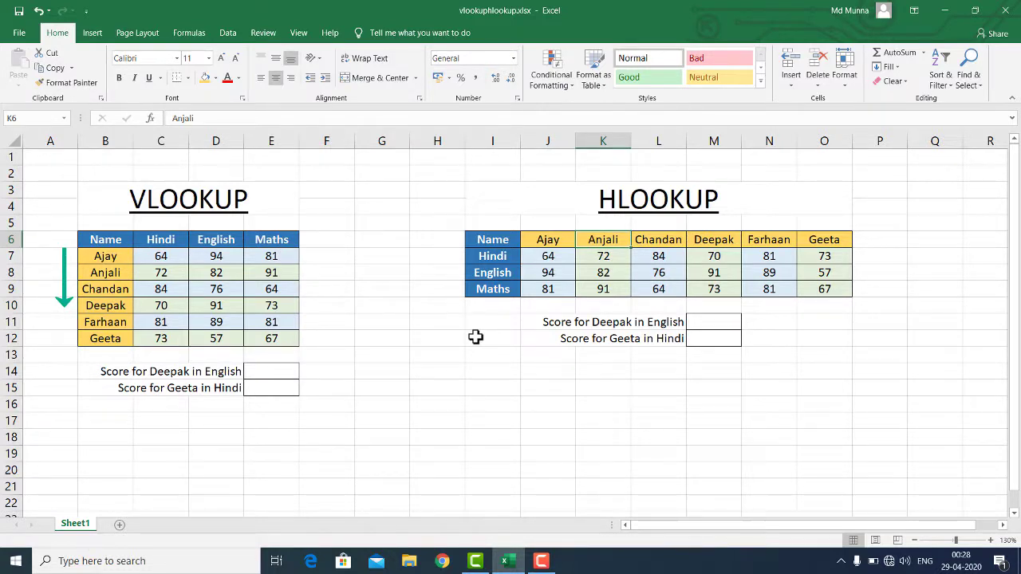
left_click(540, 242)
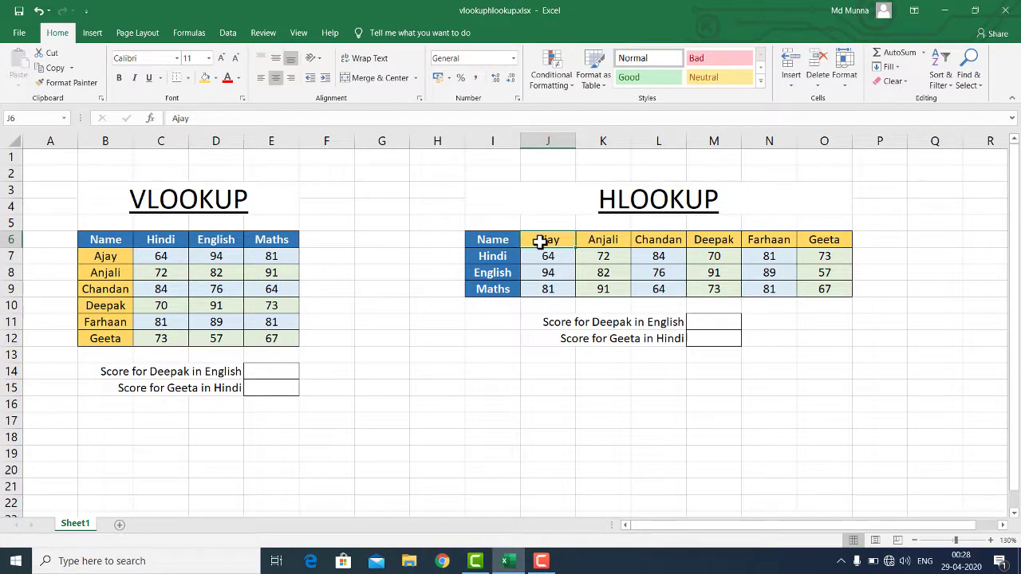
left_click(618, 238)
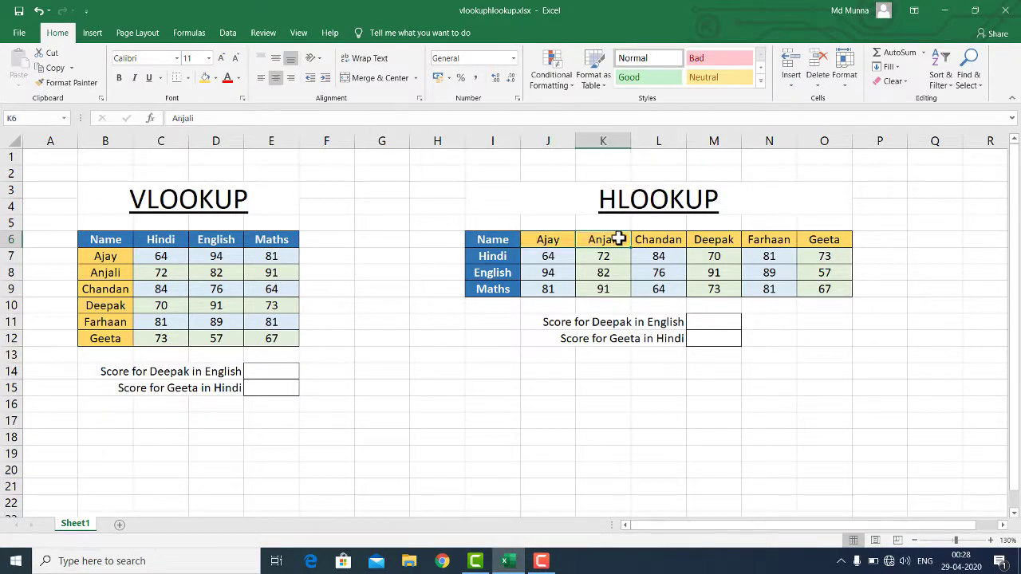
left_click(658, 239)
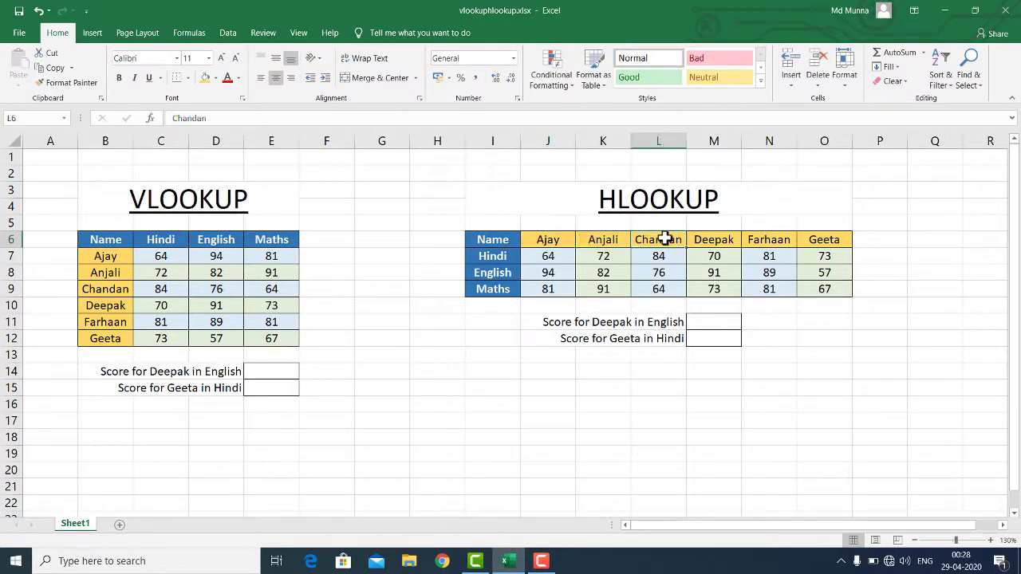
left_click(716, 238)
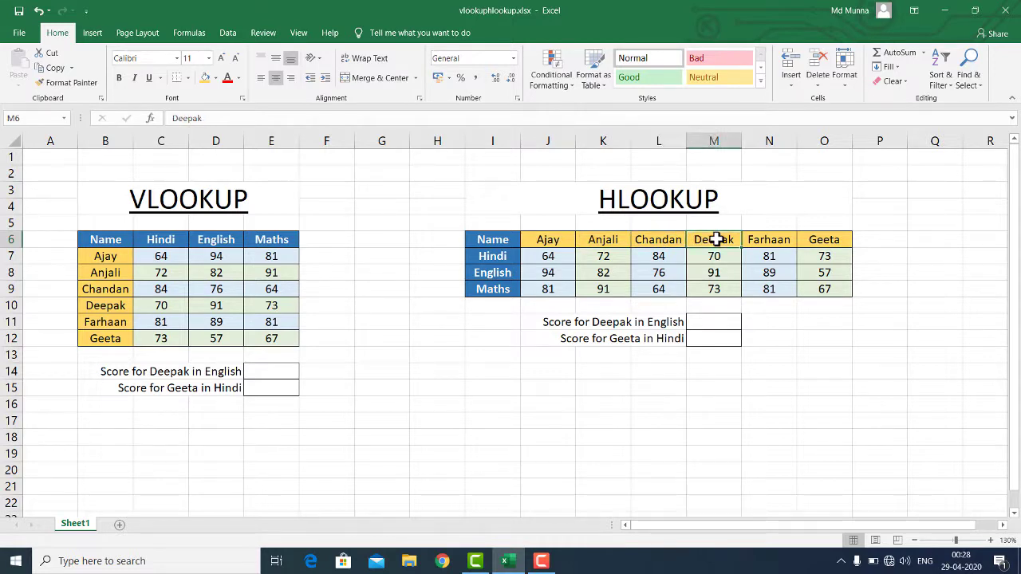
left_click(110, 256)
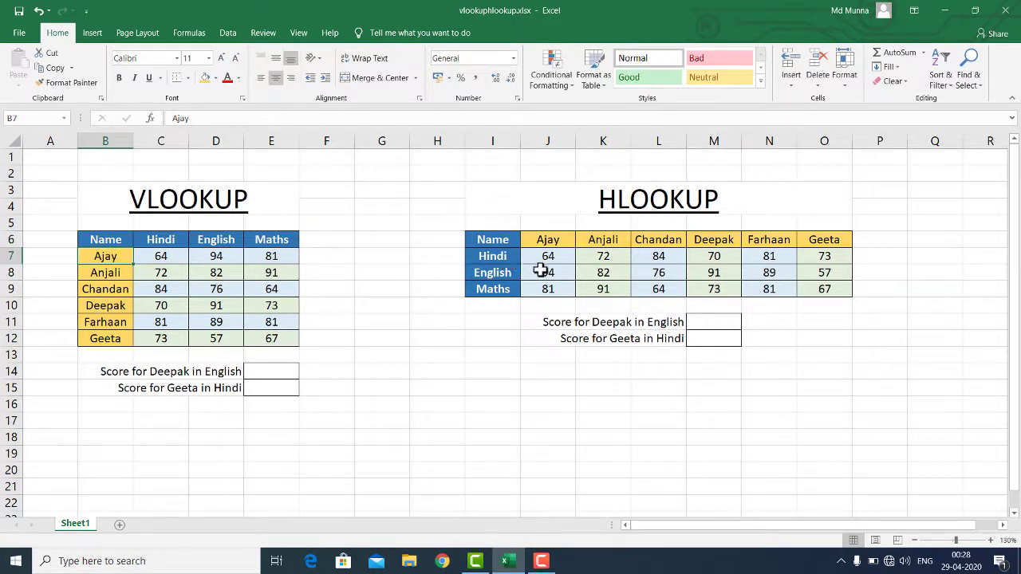
Start a VLOOKUP formula in E14, using the student name from B10 as the quoted text lookup value
left_click(272, 370)
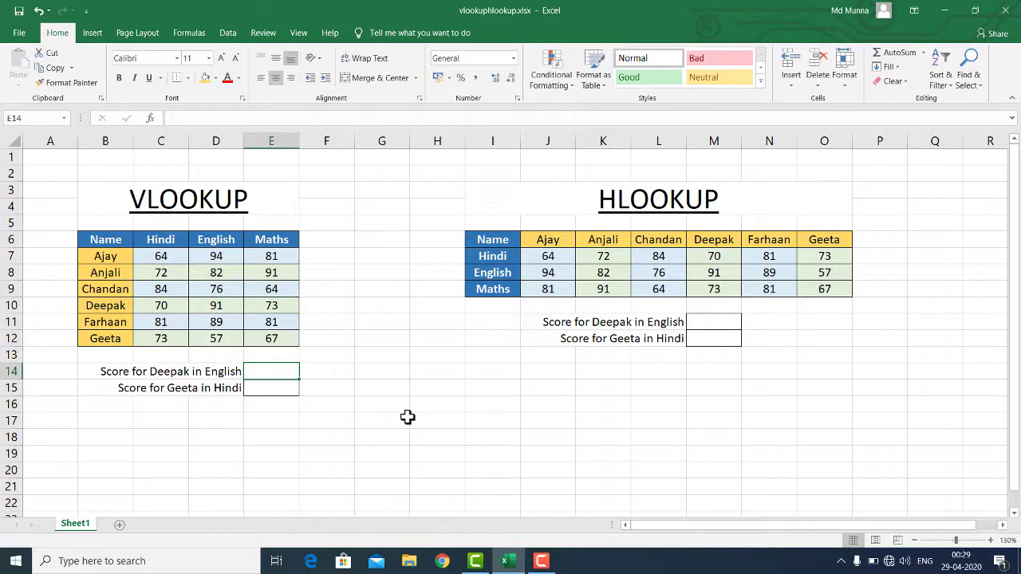
type("=")
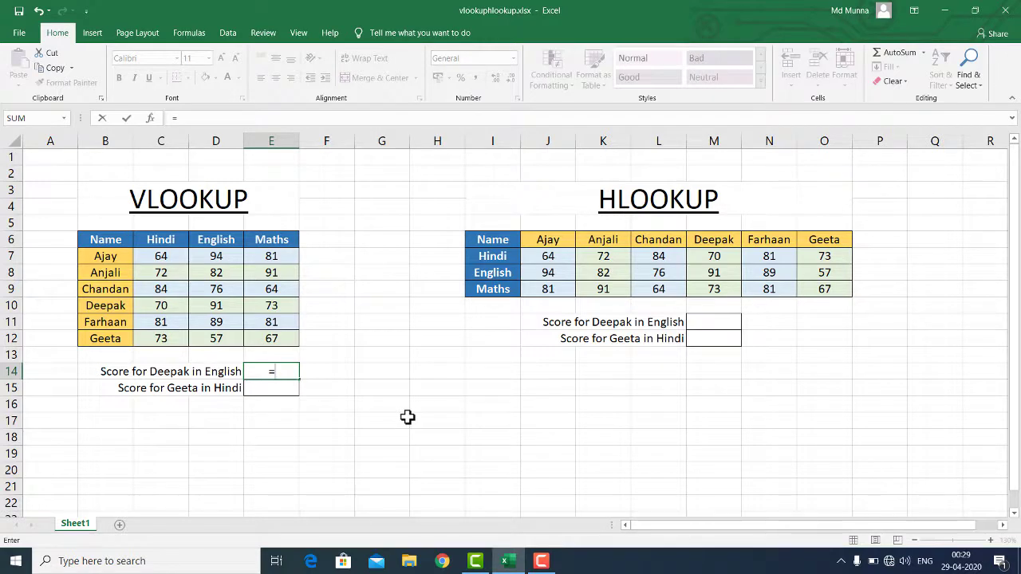
type("vlo")
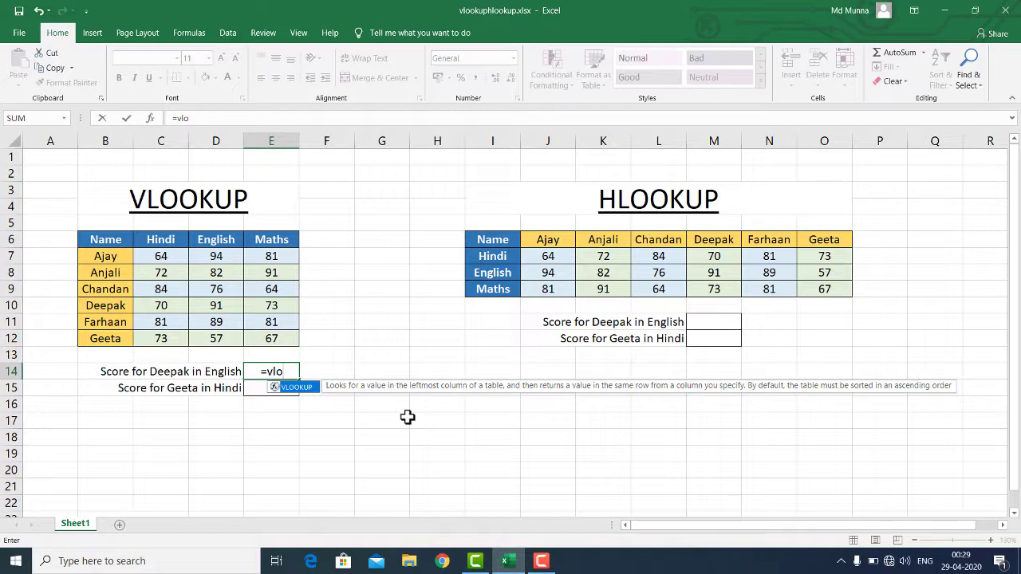
key("Tab")
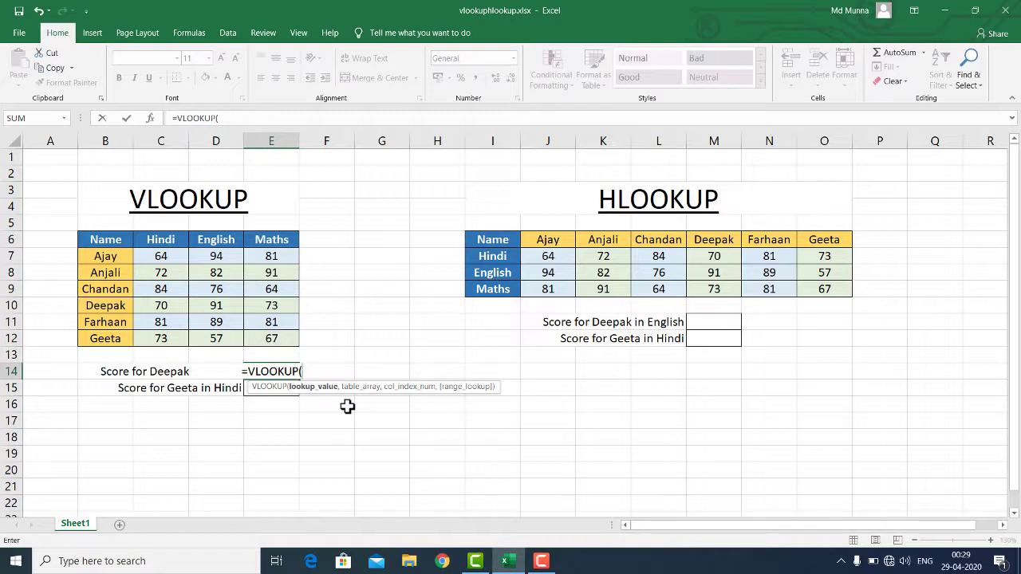
type("\"")
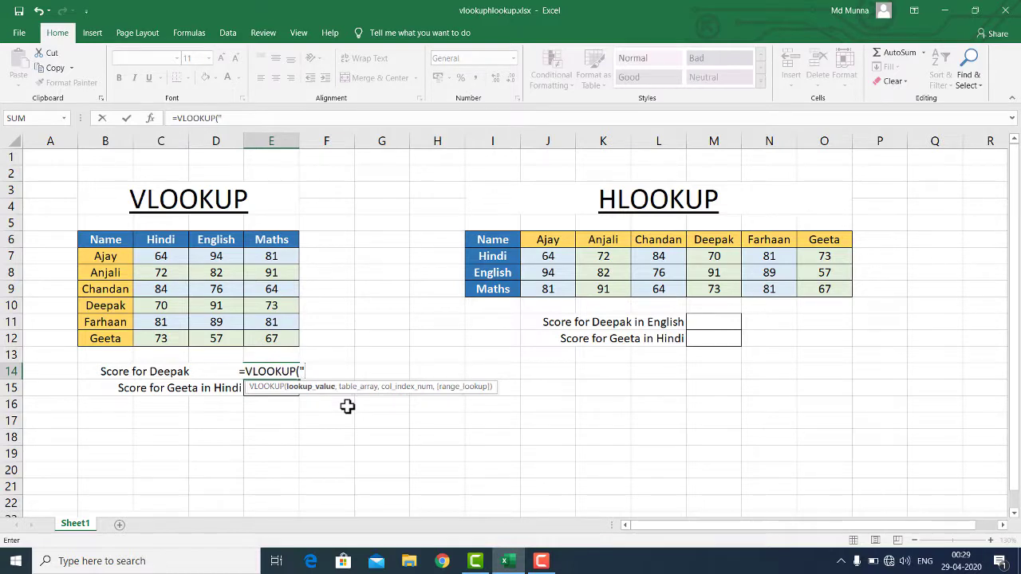
type("deepak")
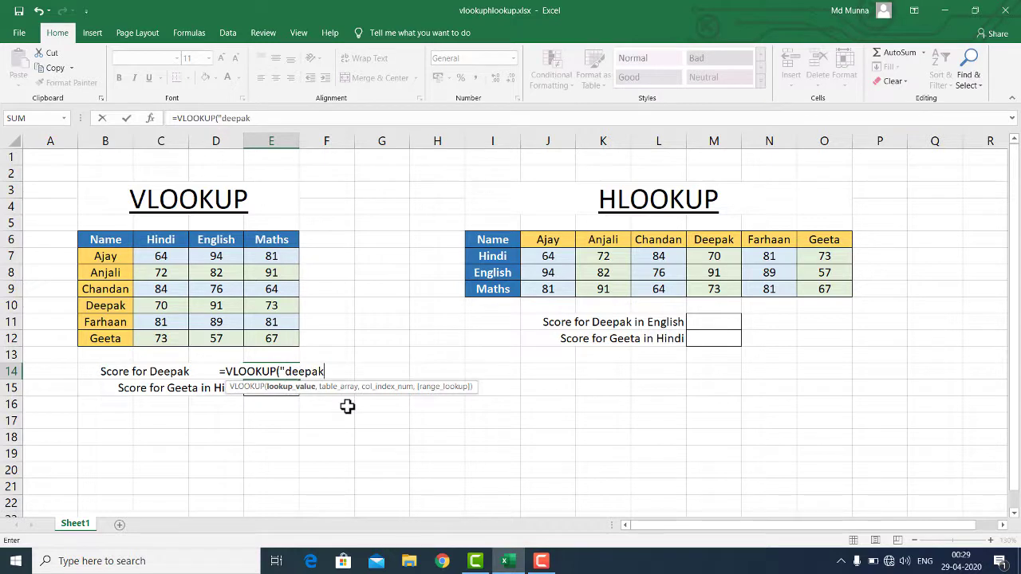
type("\"")
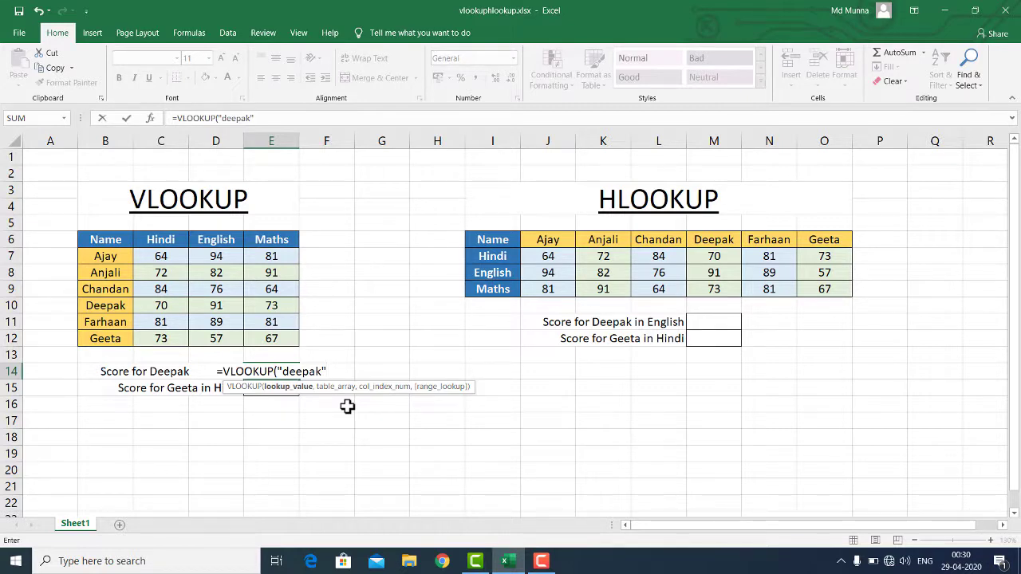
type(",")
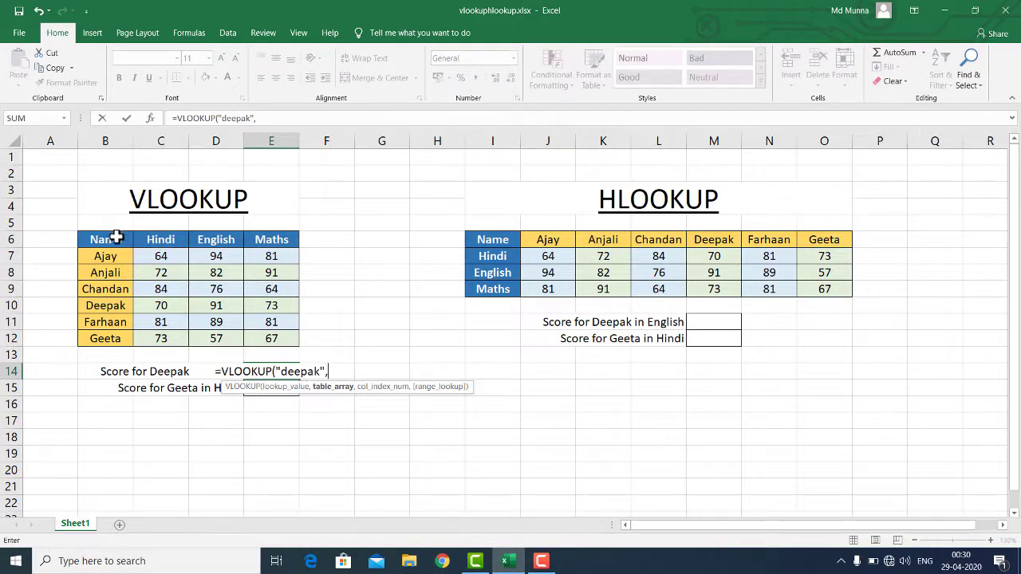
Complete the E14 formula with table array B6:E12, column index 3 and FALSE for an exact match
left_click_drag(117, 238, 274, 338)
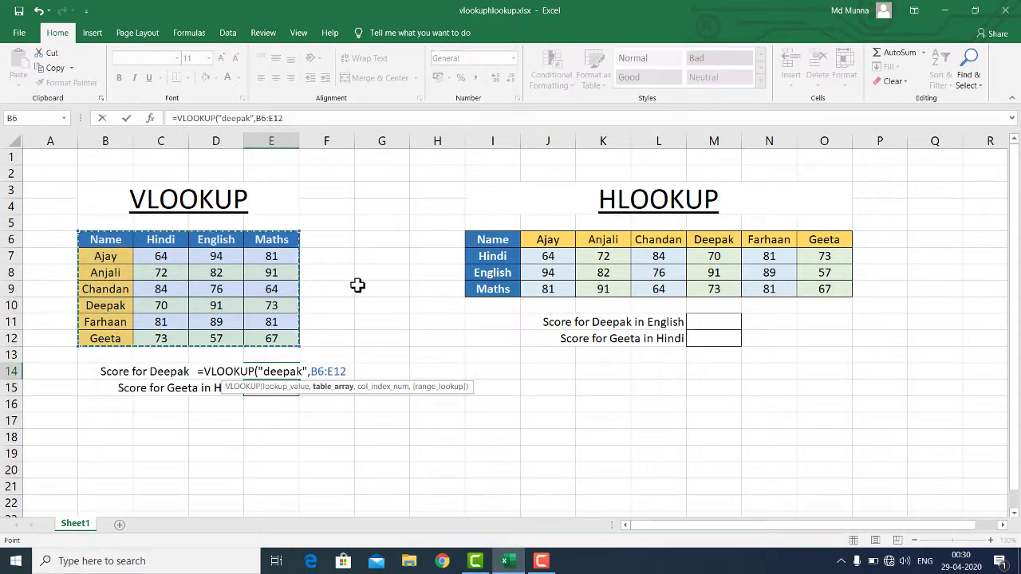
type(",")
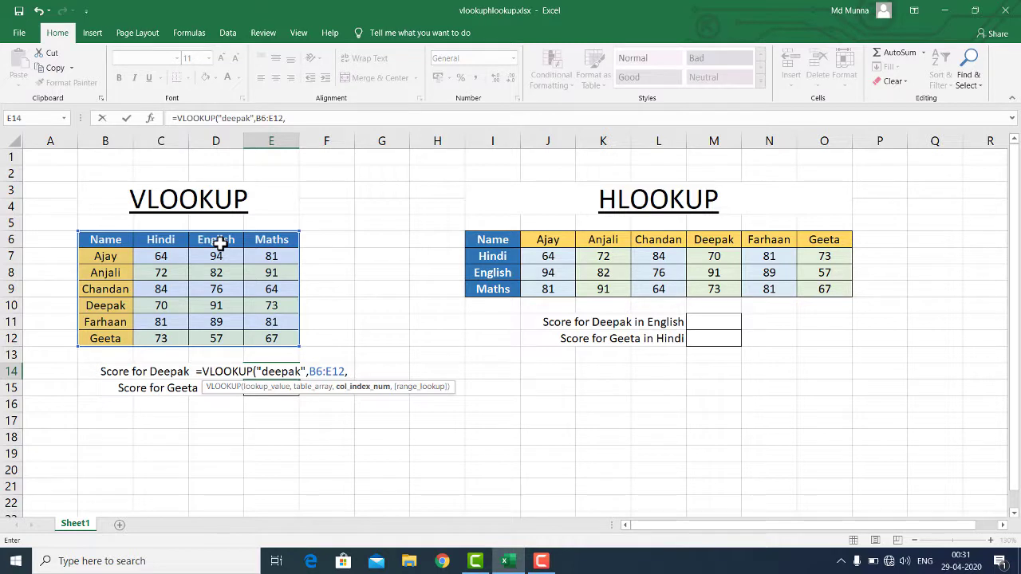
type("3")
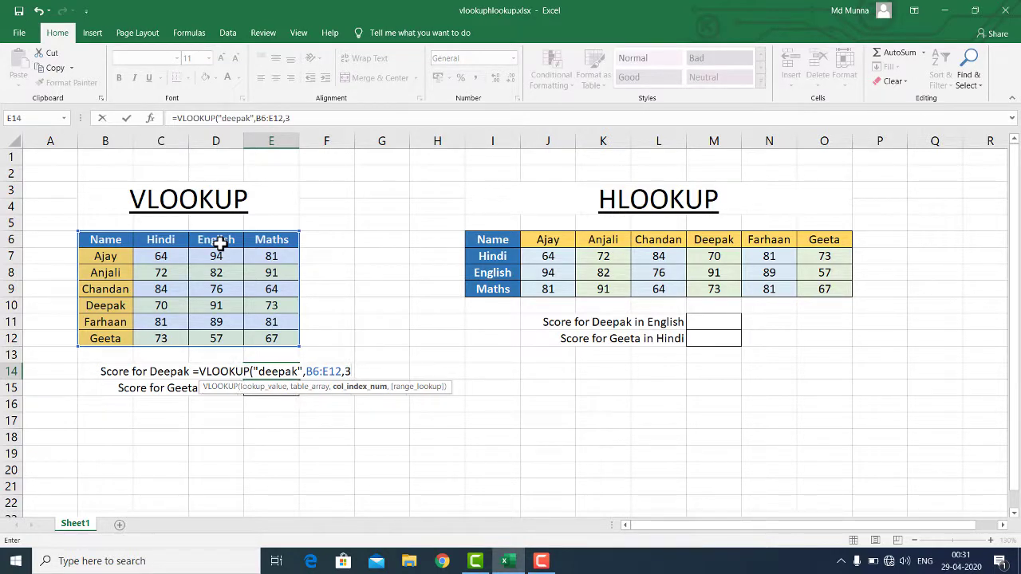
type(",")
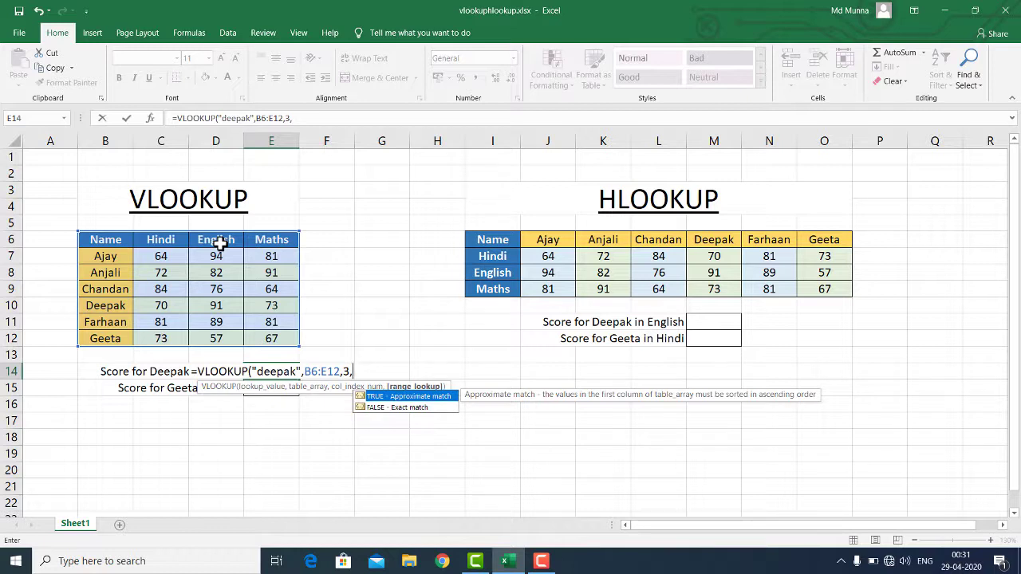
key("Down")
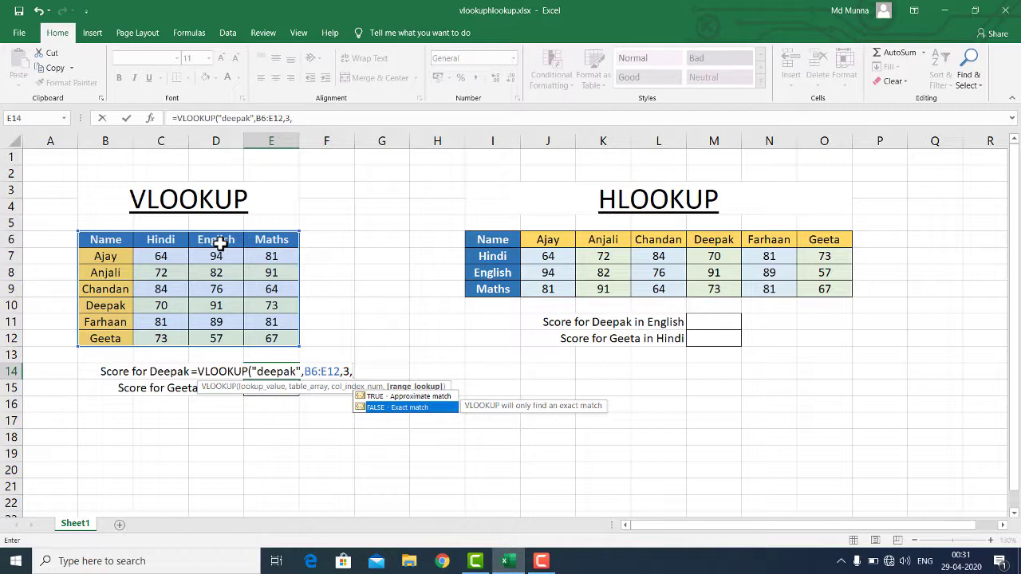
key("Tab")
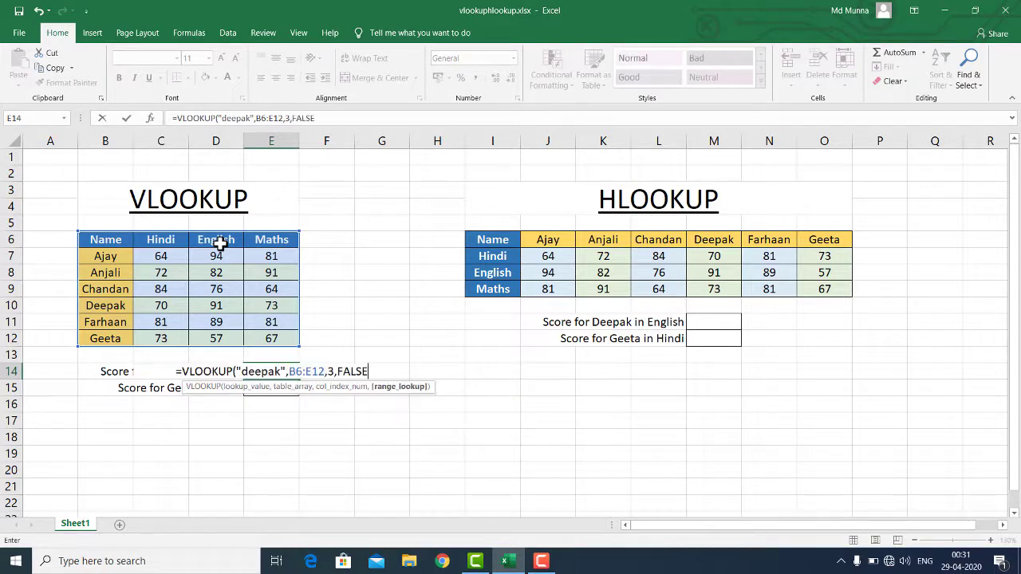
type(")")
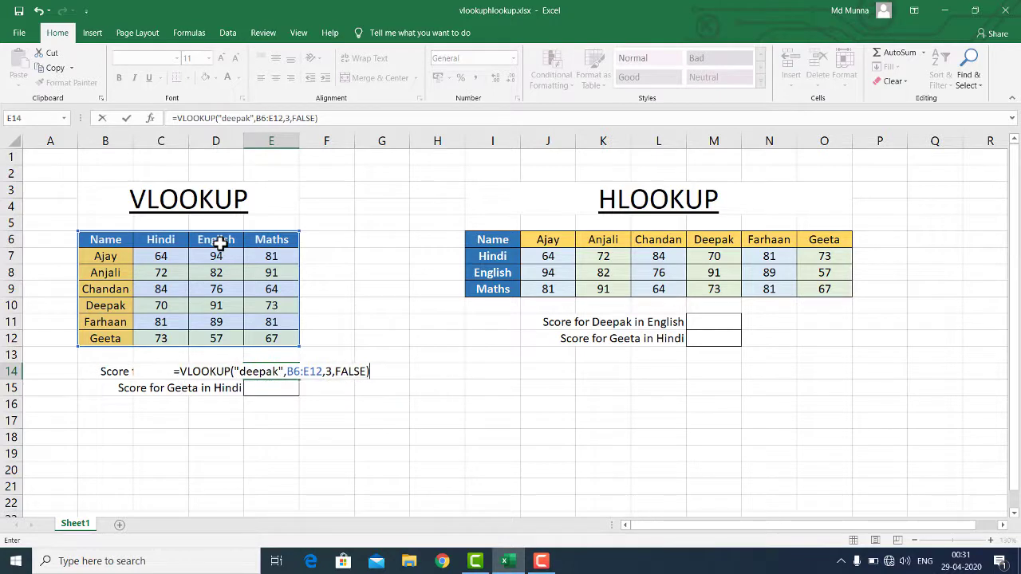
key("Return")
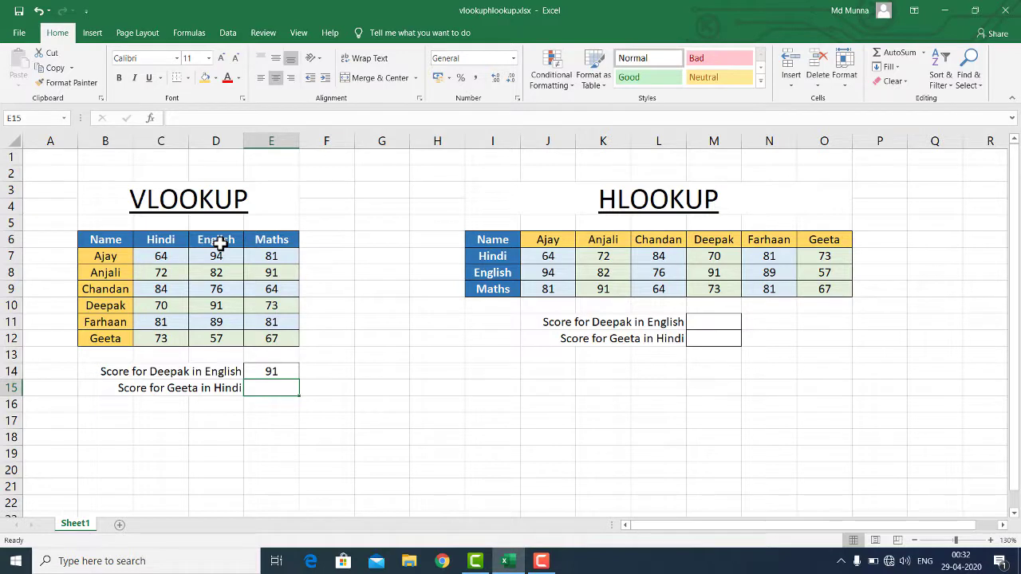
Check the E14 lookup result against the English score in row 10 of the vertical table
left_click(275, 371)
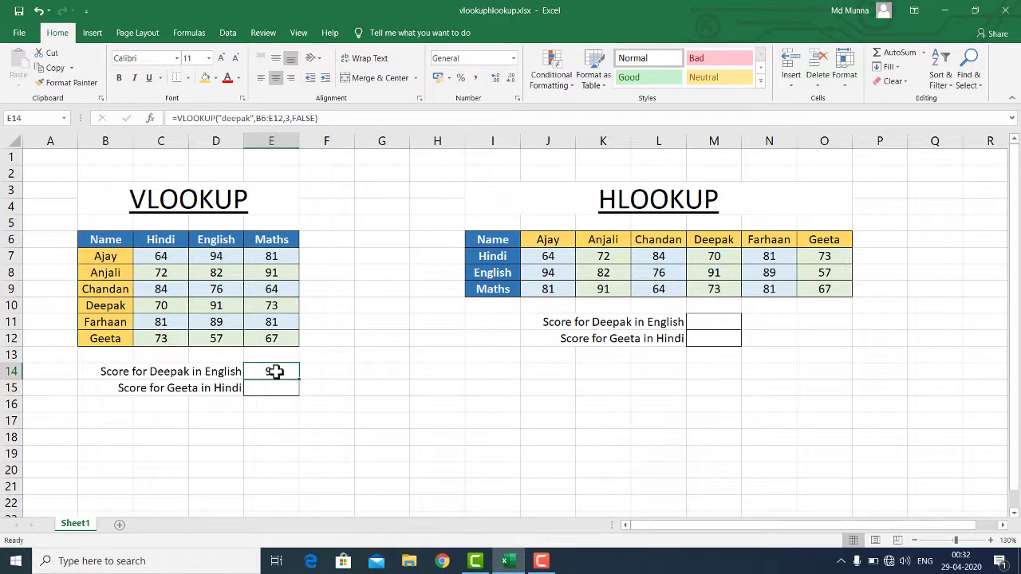
left_click(119, 305)
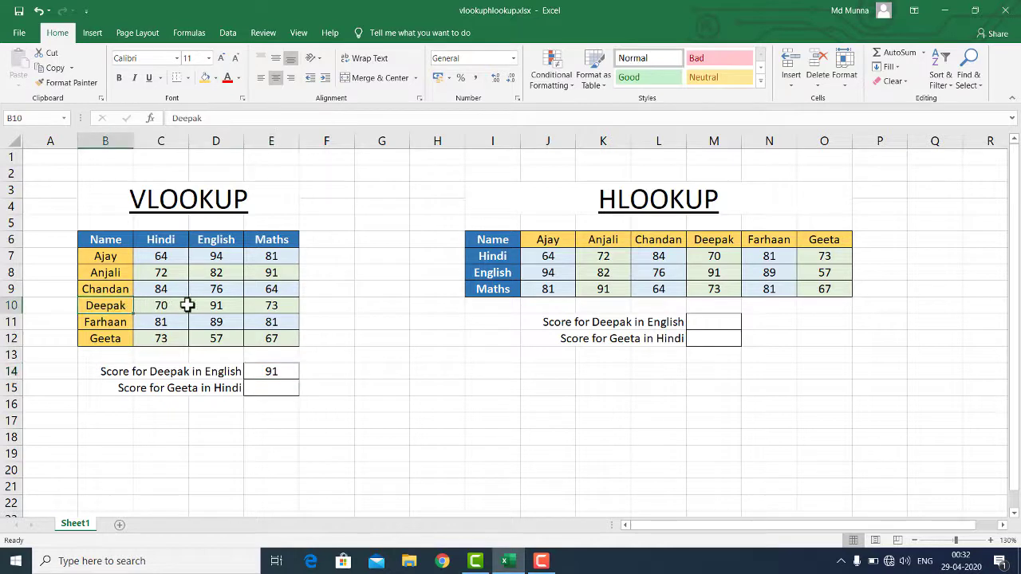
left_click(228, 305, "shift")
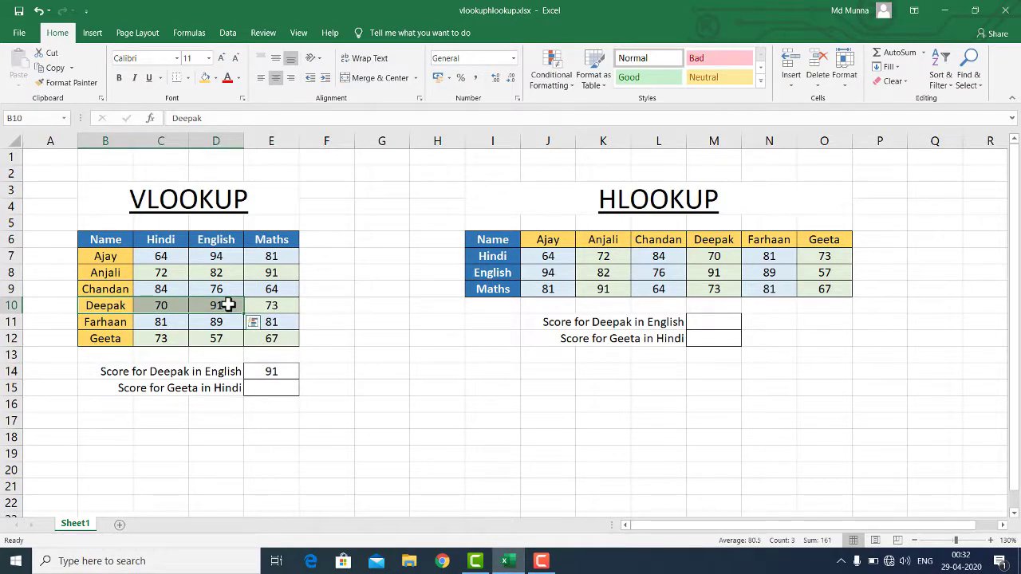
Start a VLOOKUP formula in E15, using the student name from B12 as the quoted text lookup value
left_click(275, 388)
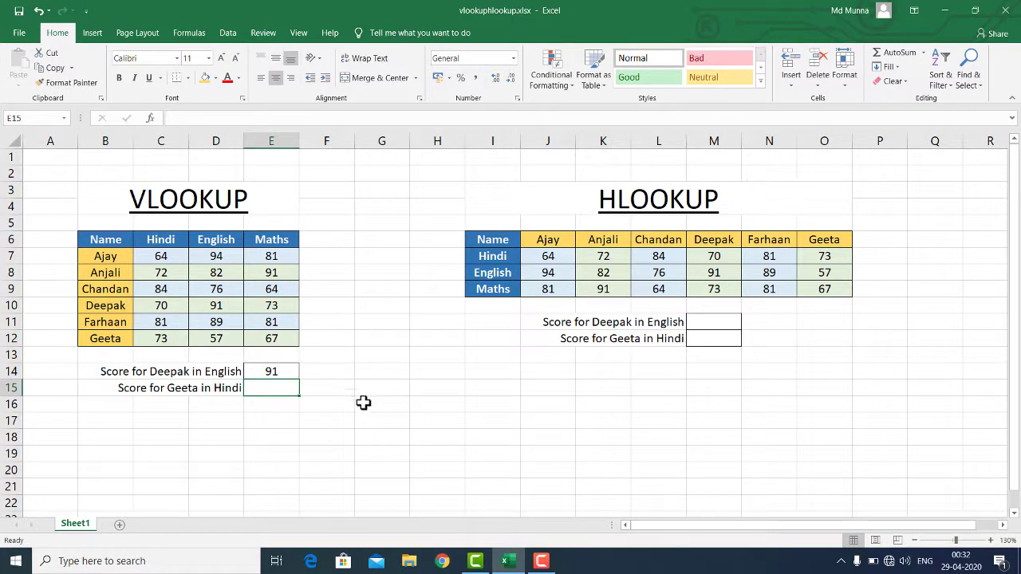
type("=")
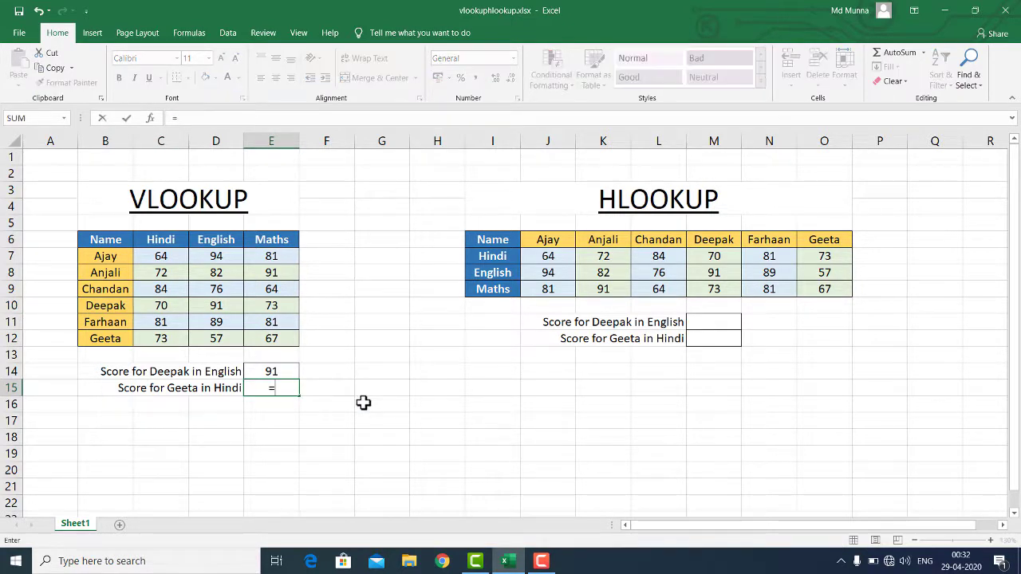
type("vl")
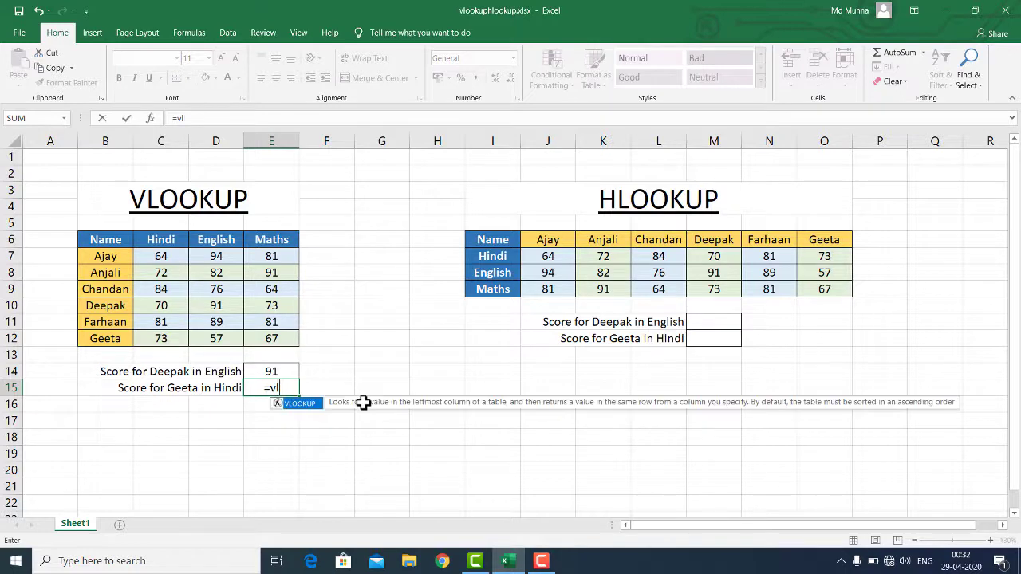
key("Tab")
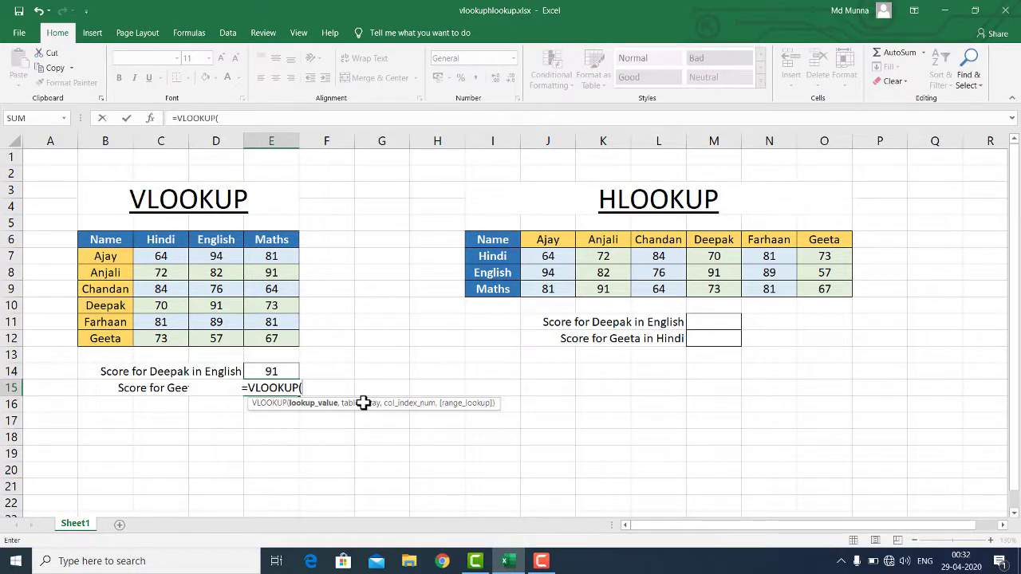
type("\"gee")
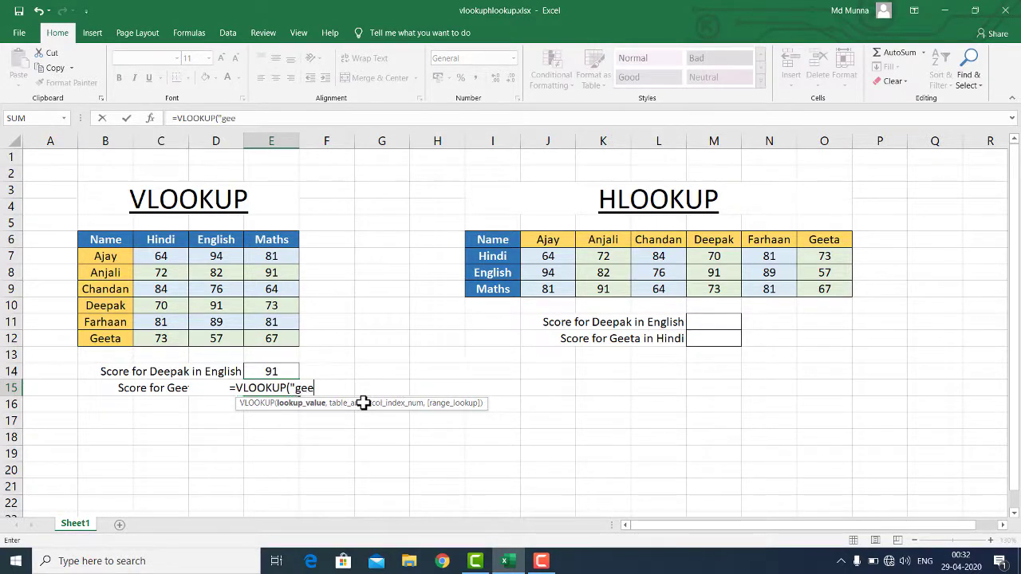
type("ta\",")
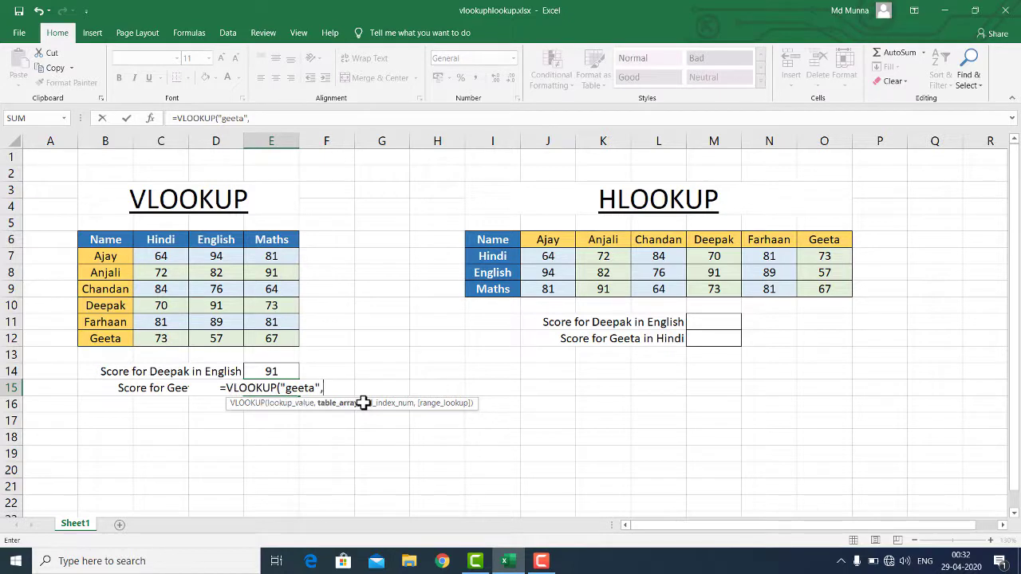
Complete the E15 formula with table array B6:E12, column index 2 and FALSE for an exact match
left_click_drag(107, 239, 280, 338)
type(",")
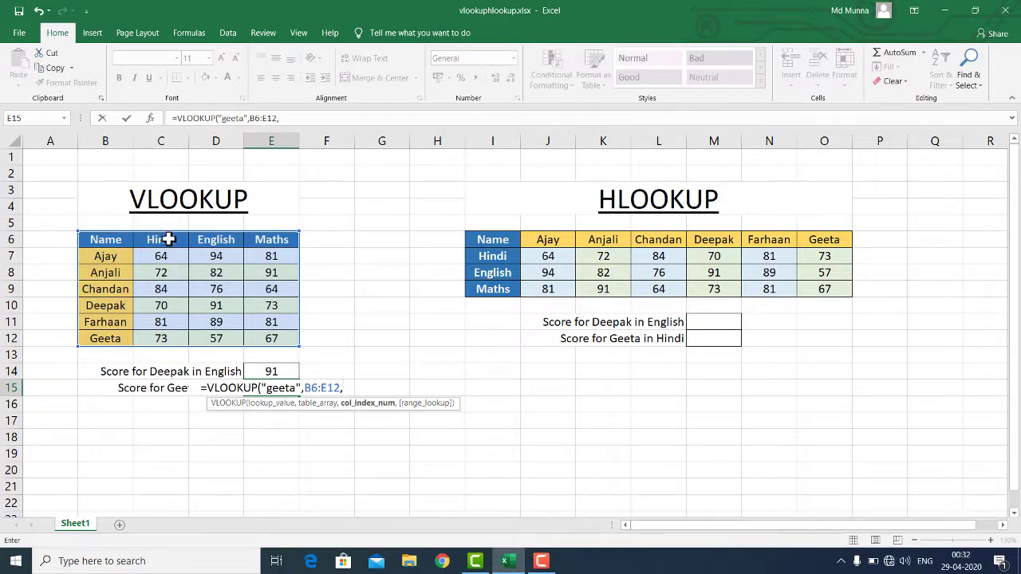
type("2")
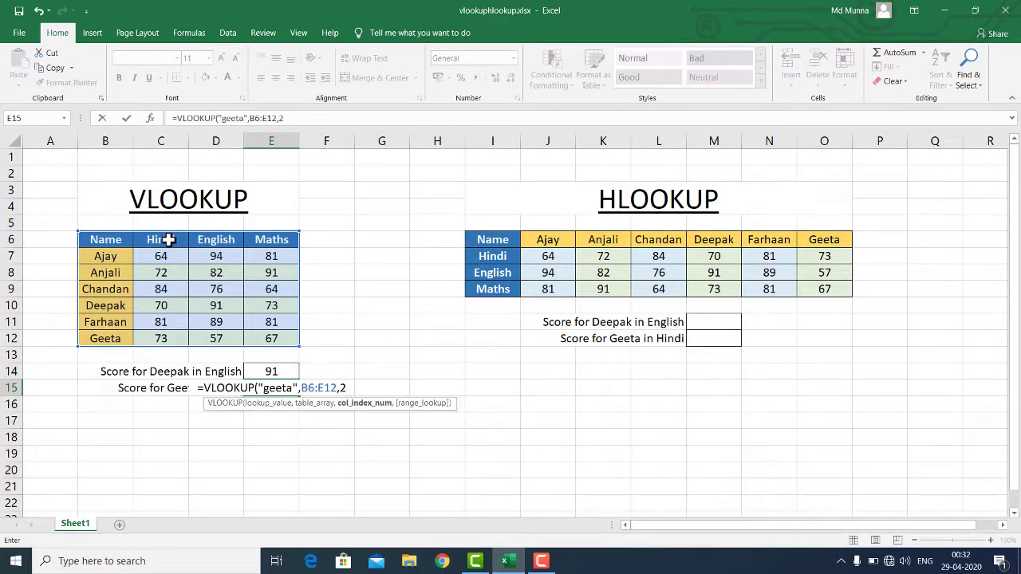
type(",")
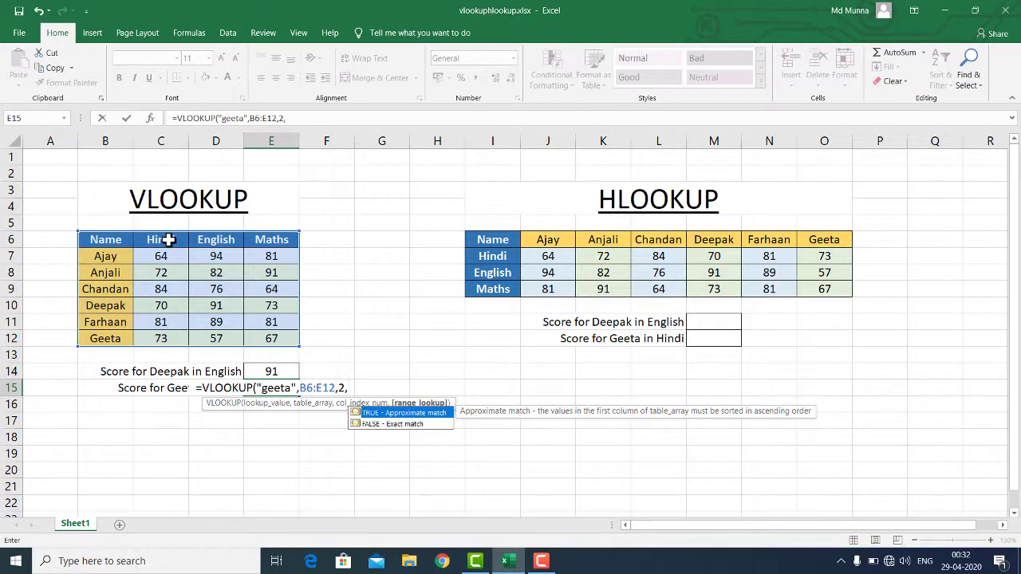
key("Down")
key("Tab")
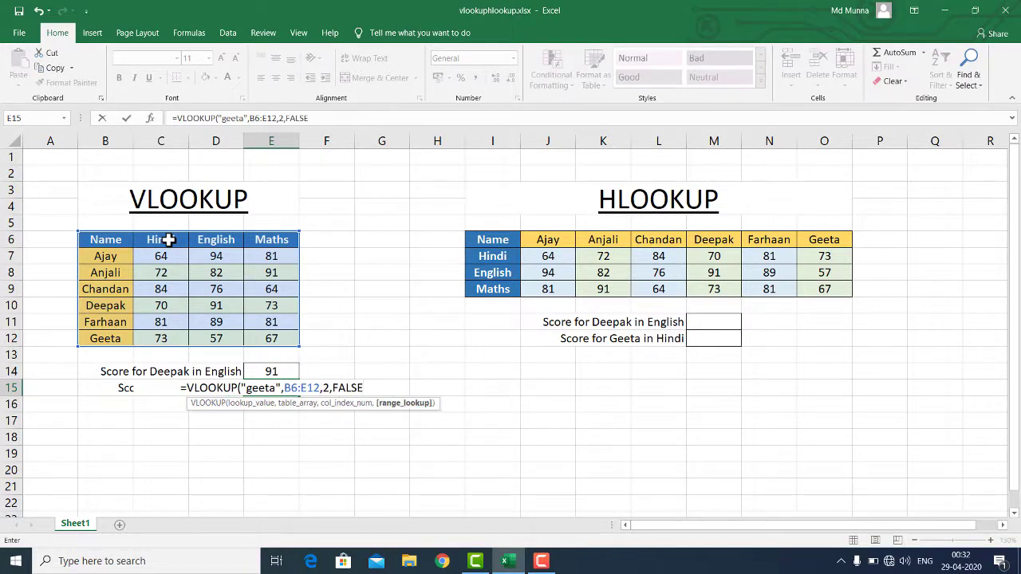
type(")")
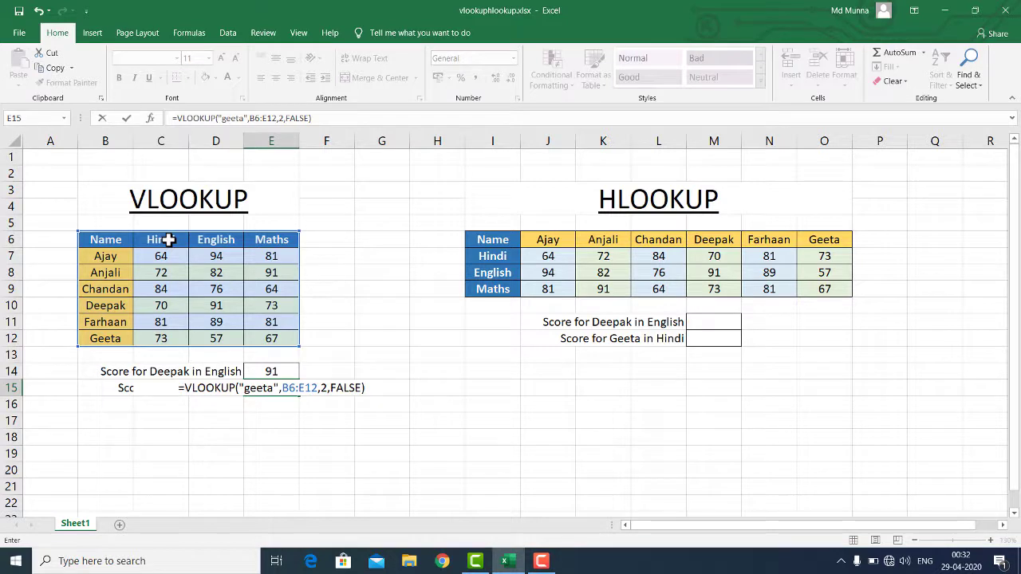
key("Return")
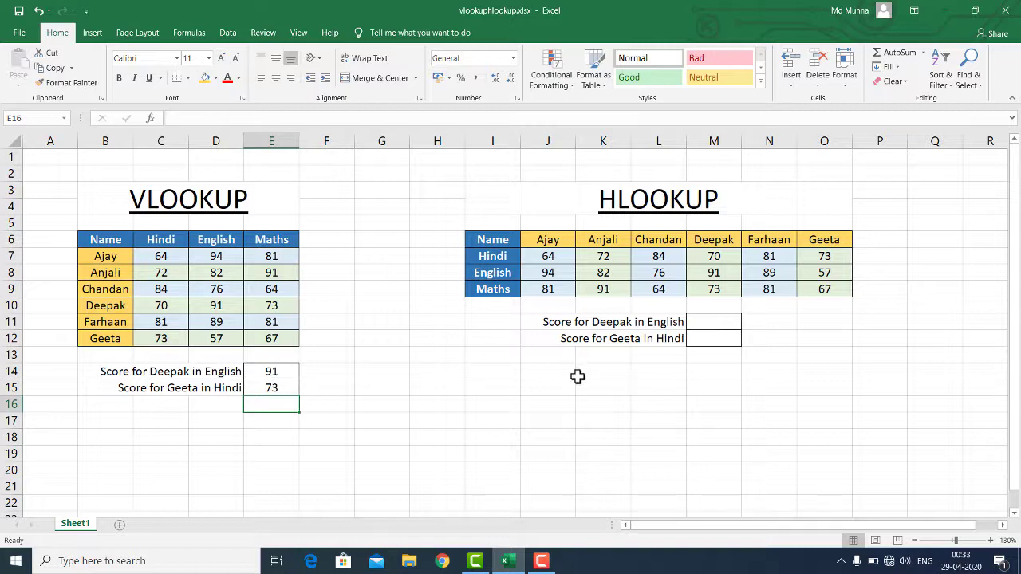
Start an HLOOKUP formula in M11, using the student name from M6 as the quoted text lookup value
left_click(717, 321)
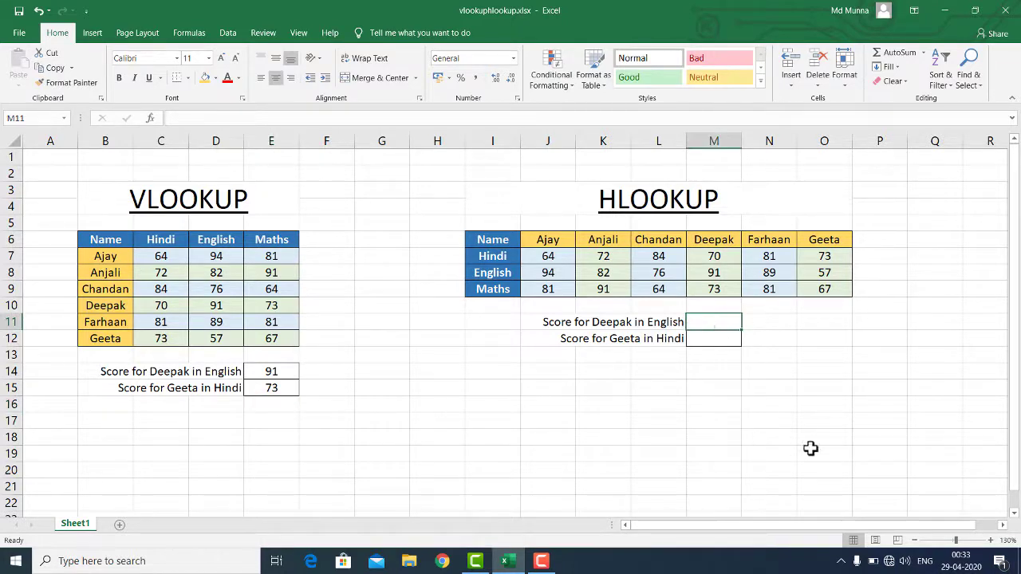
type("=hl")
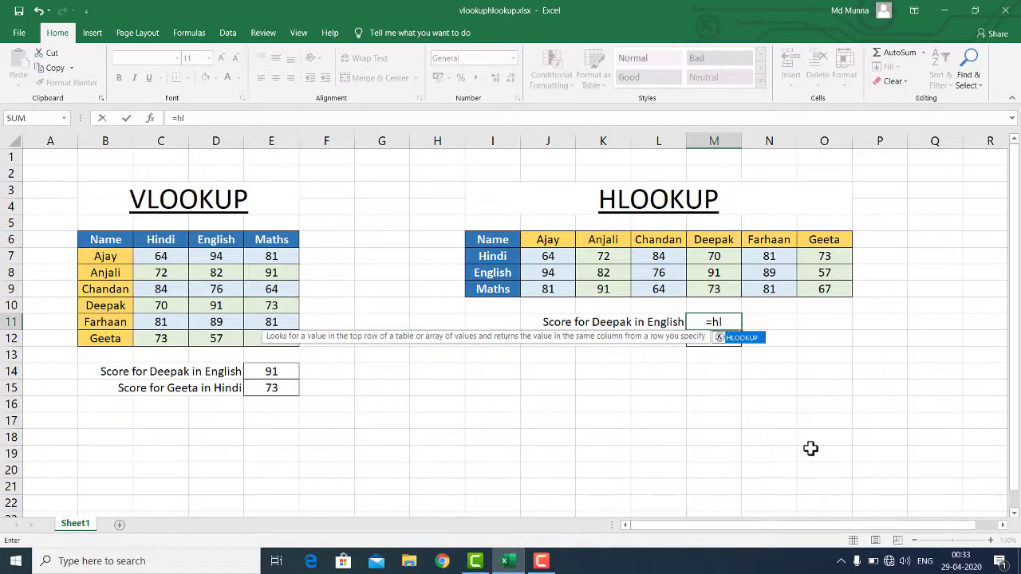
key("Tab")
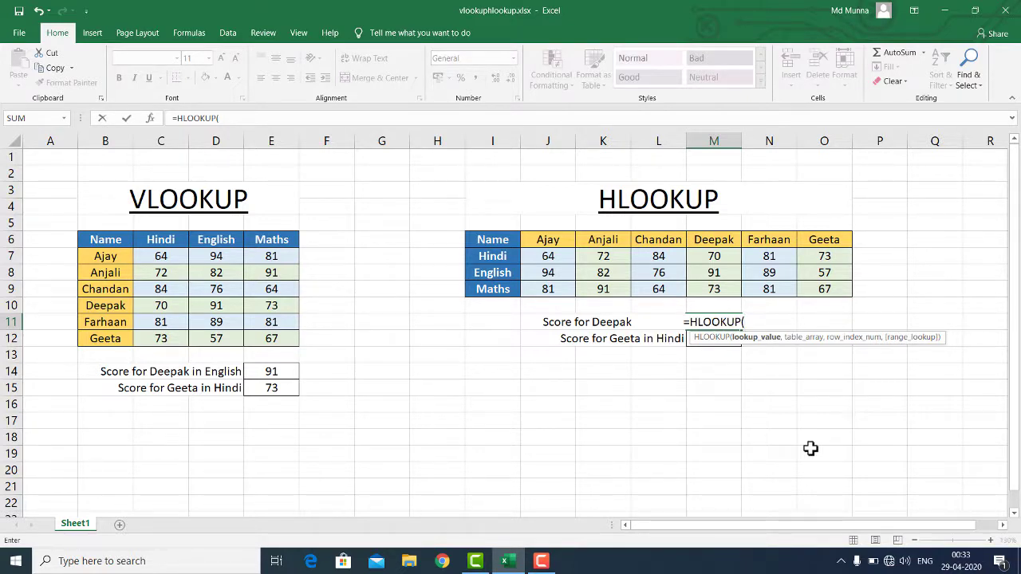
type("\"dee")
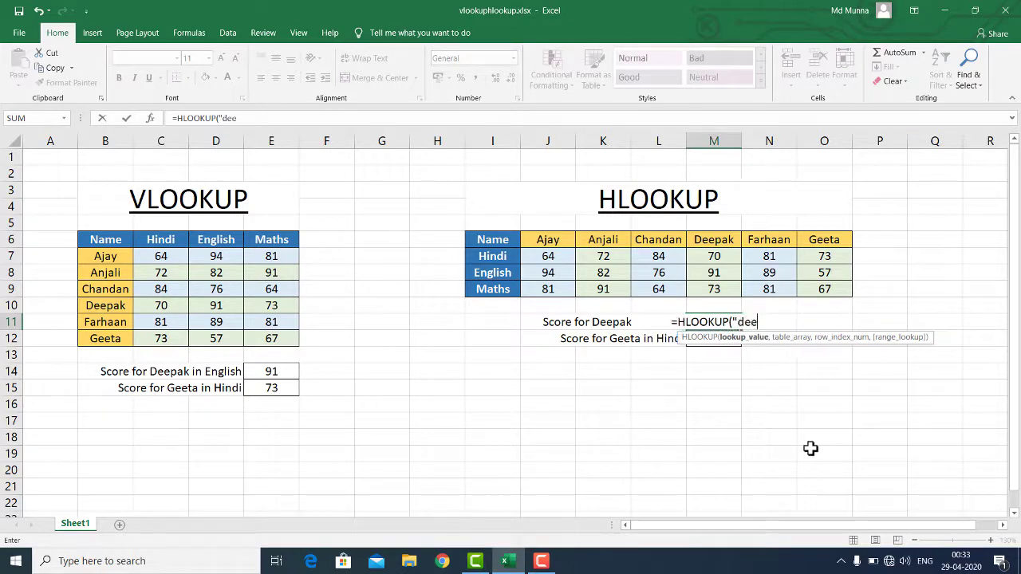
type("pak\"")
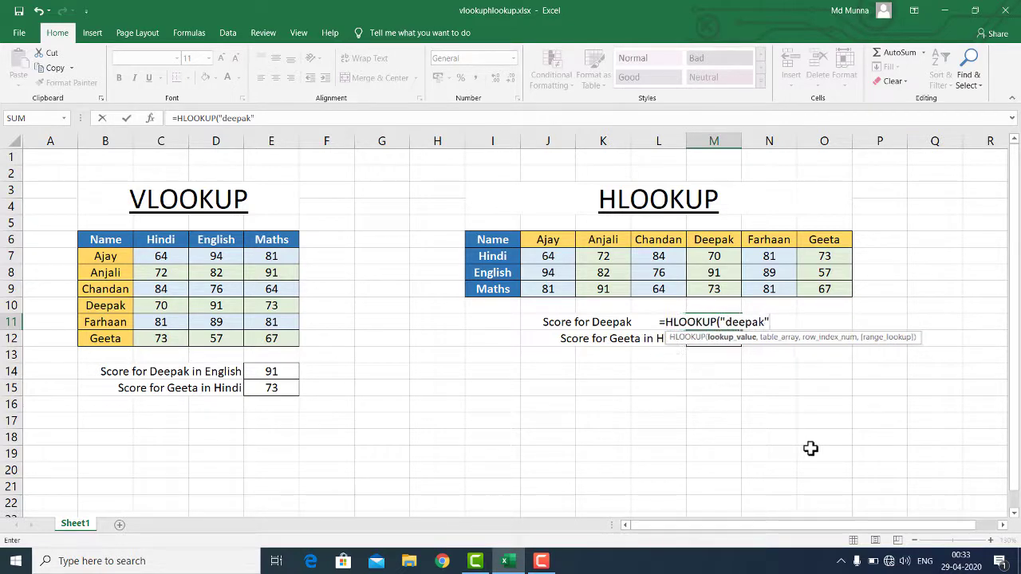
type(",")
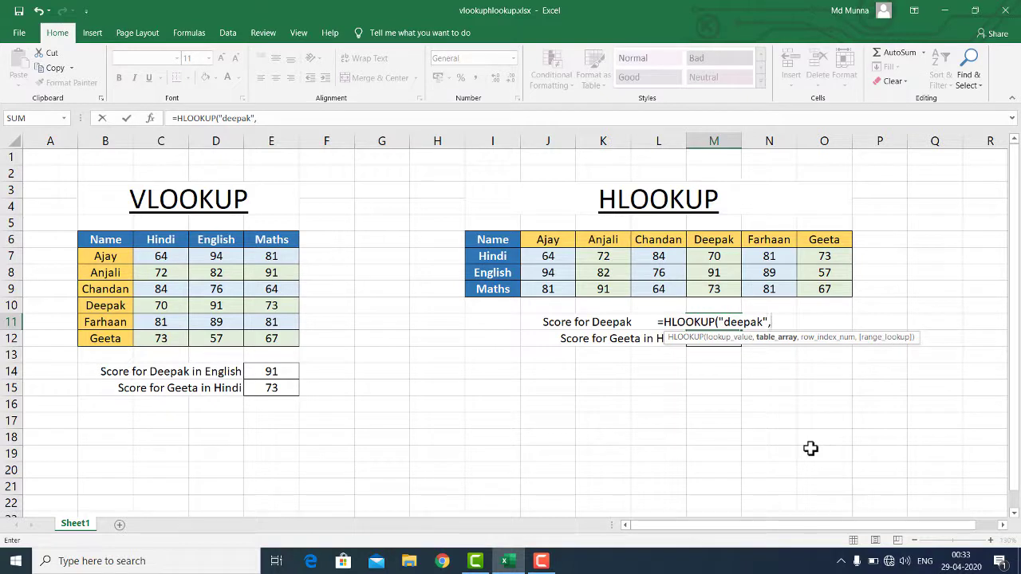
Complete the M11 formula with table array I6:O9, row index 3 and FALSE for an exact match
left_click_drag(501, 233, 822, 286)
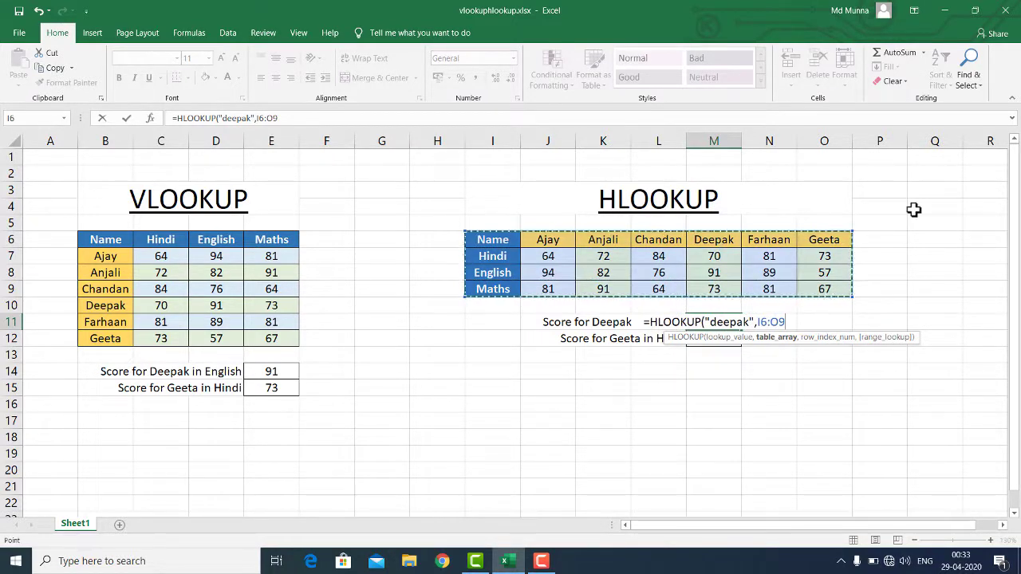
type(",")
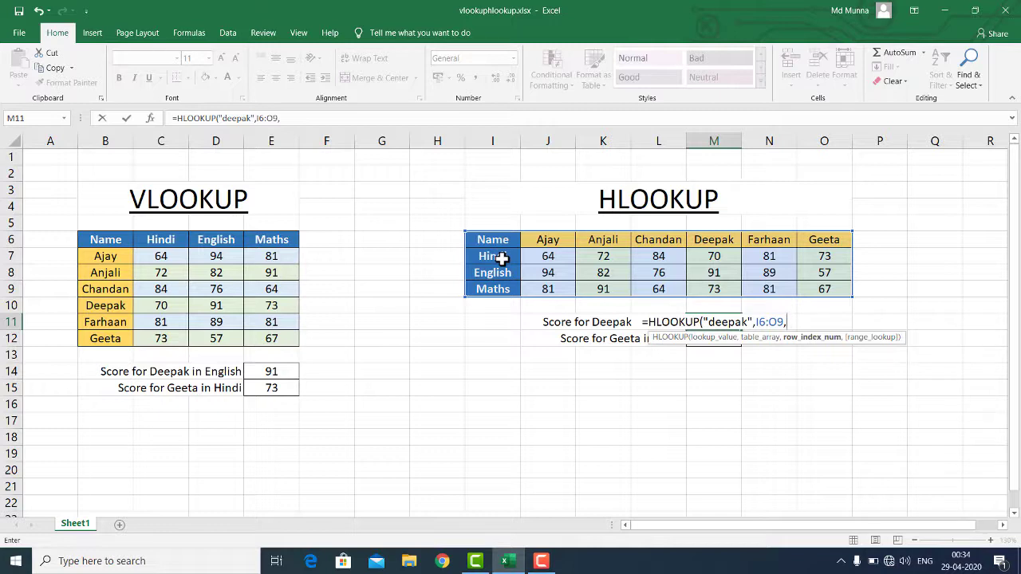
type("3")
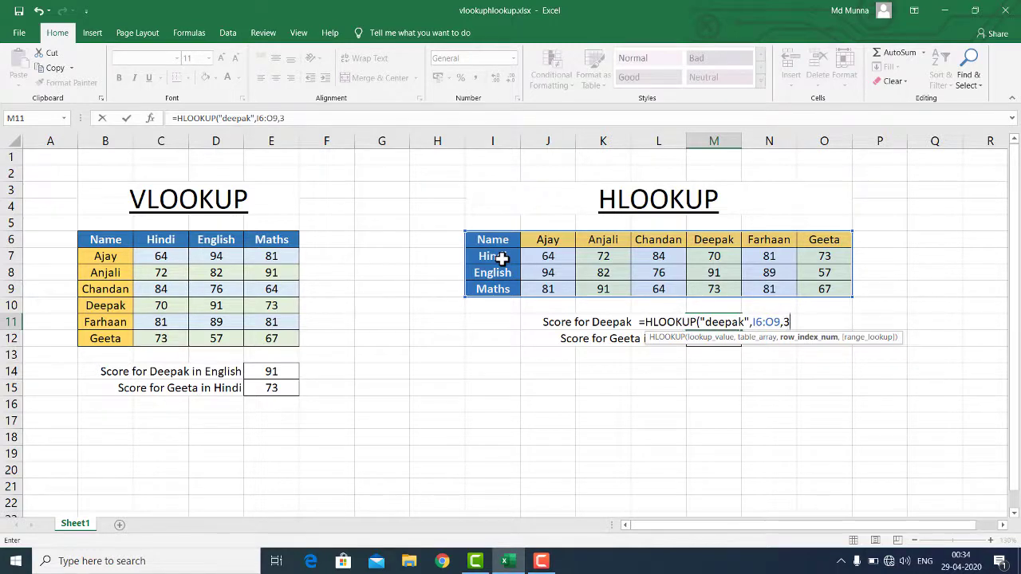
type(",")
key("Down")
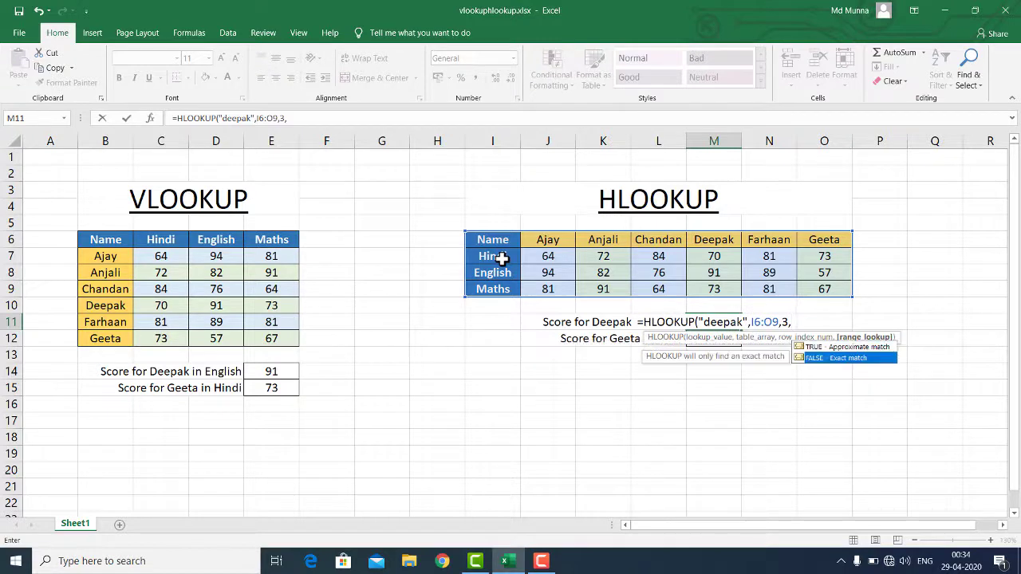
key("Tab")
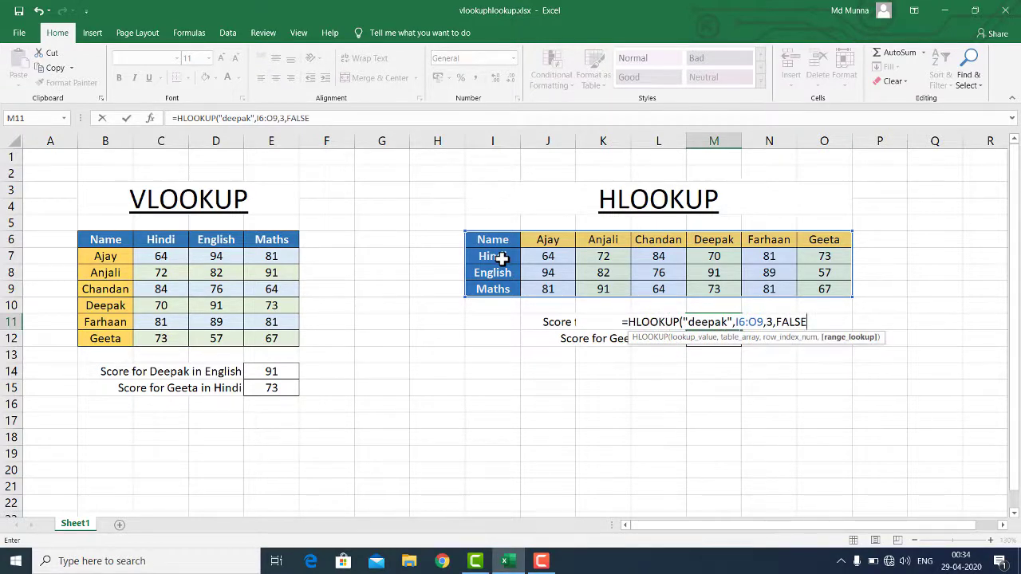
type(")")
key("Return")
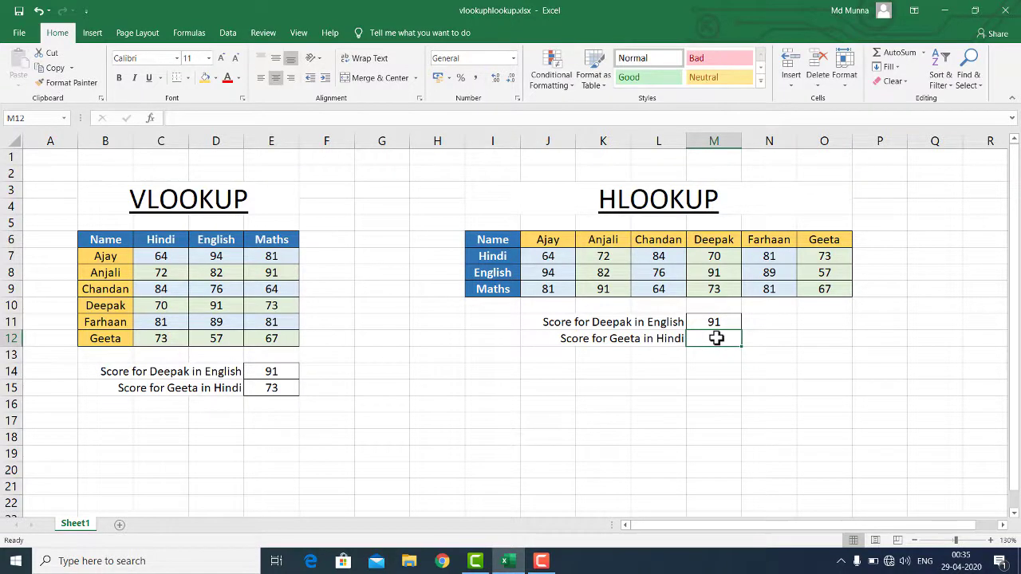
Start an HLOOKUP formula in M12, using the student name from O6 as the quoted text lookup value
type("=hl")
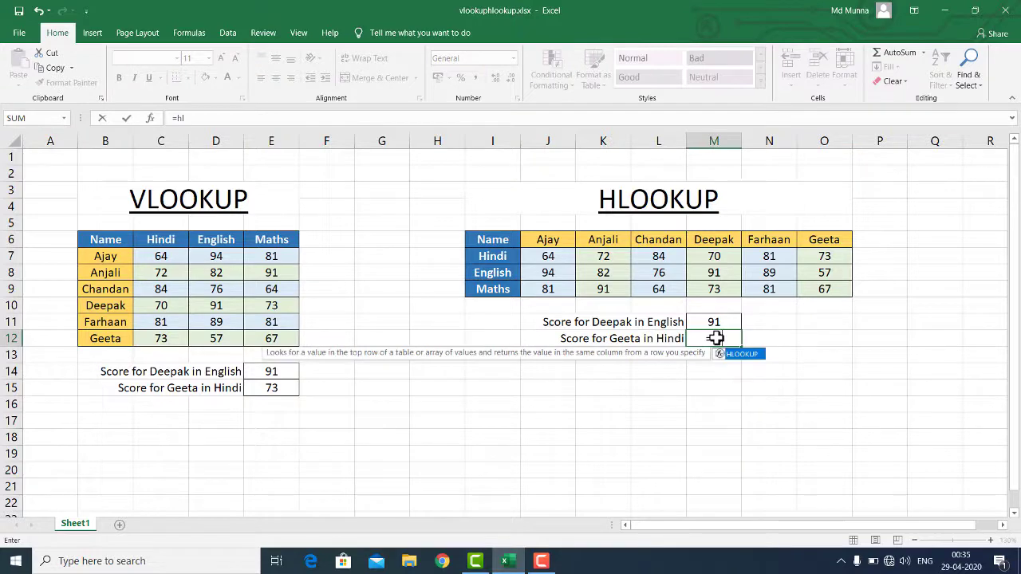
key("Tab")
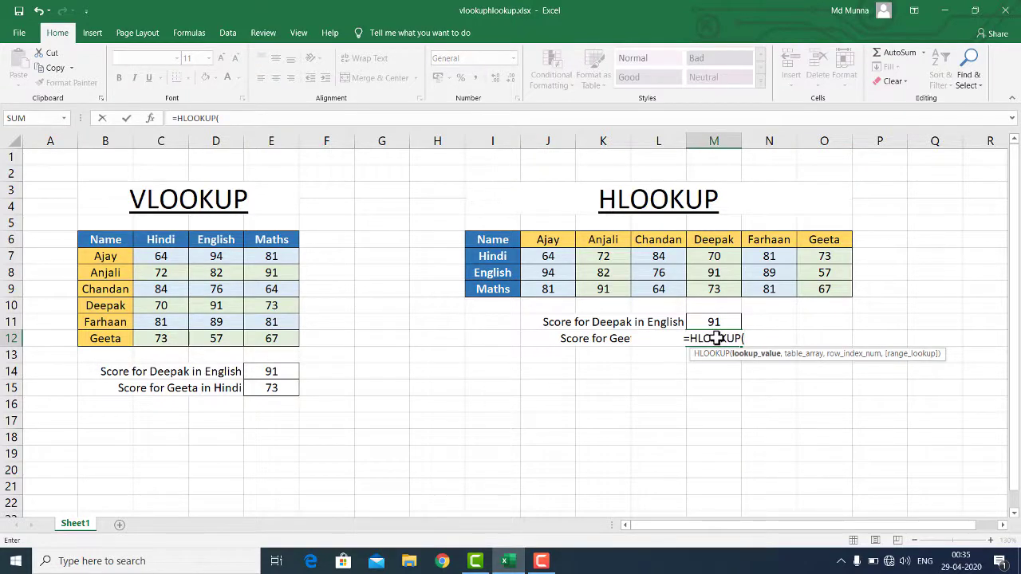
type("\"geeta\"")
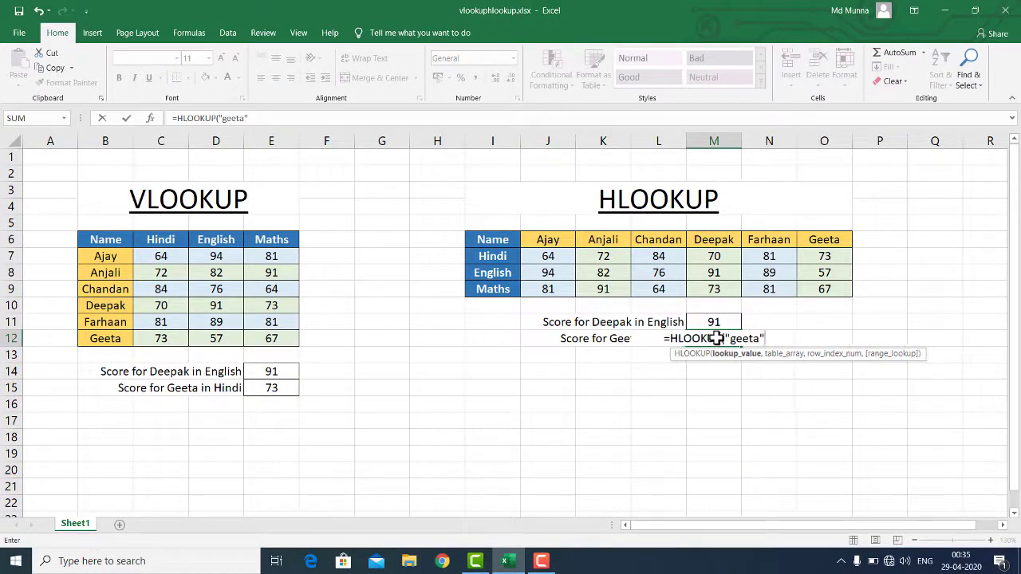
type(",")
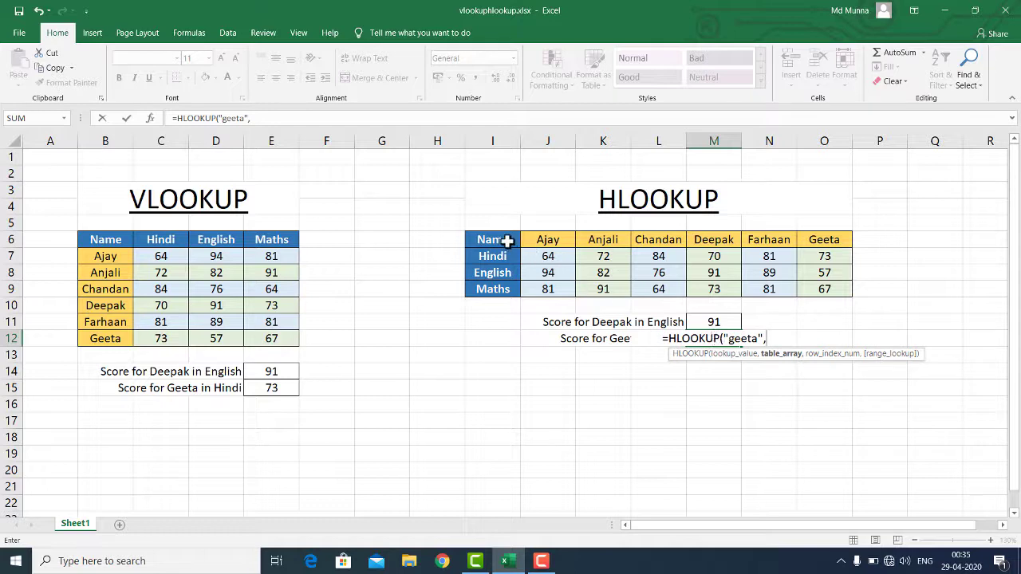
Complete the M12 formula with table array I6:O9, row index 2 and FALSE for an exact match
left_click_drag(502, 239, 821, 285)
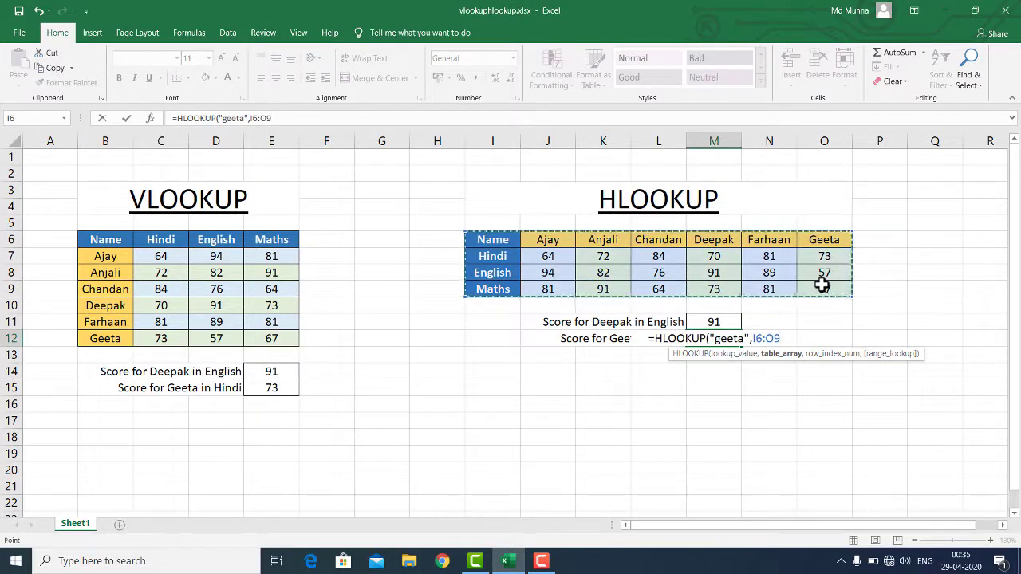
type(",")
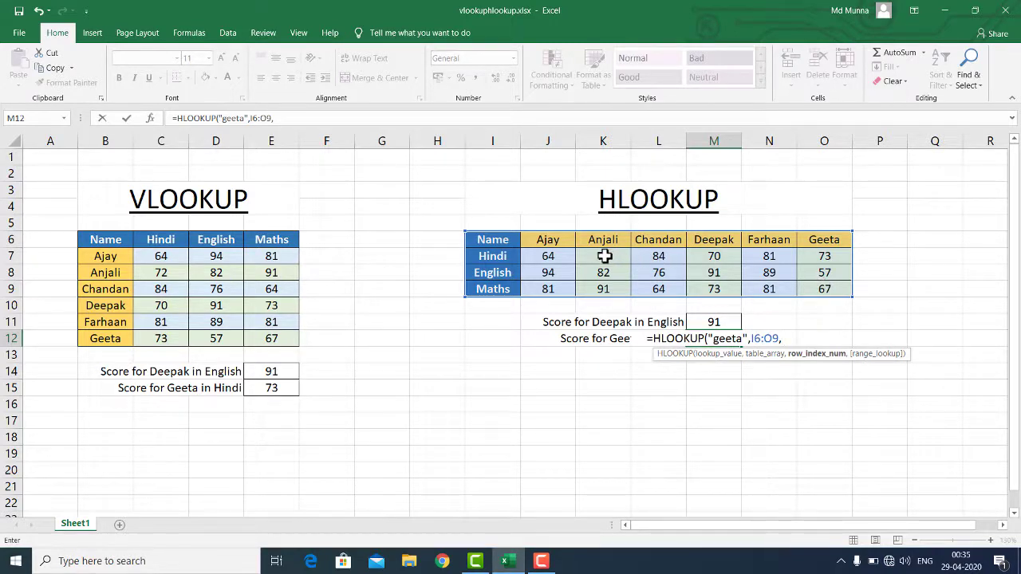
type("2,")
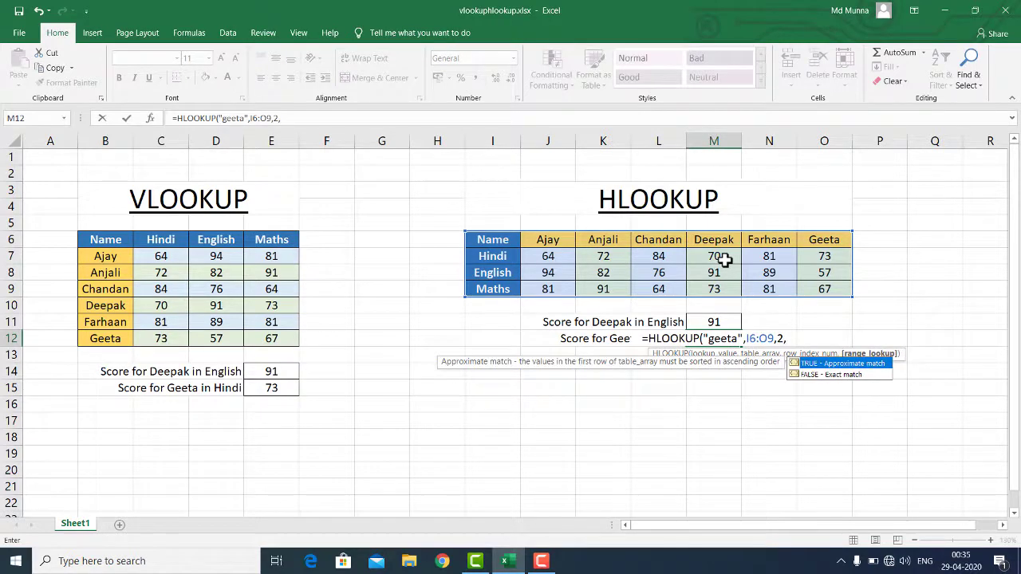
key("Down")
key("Tab")
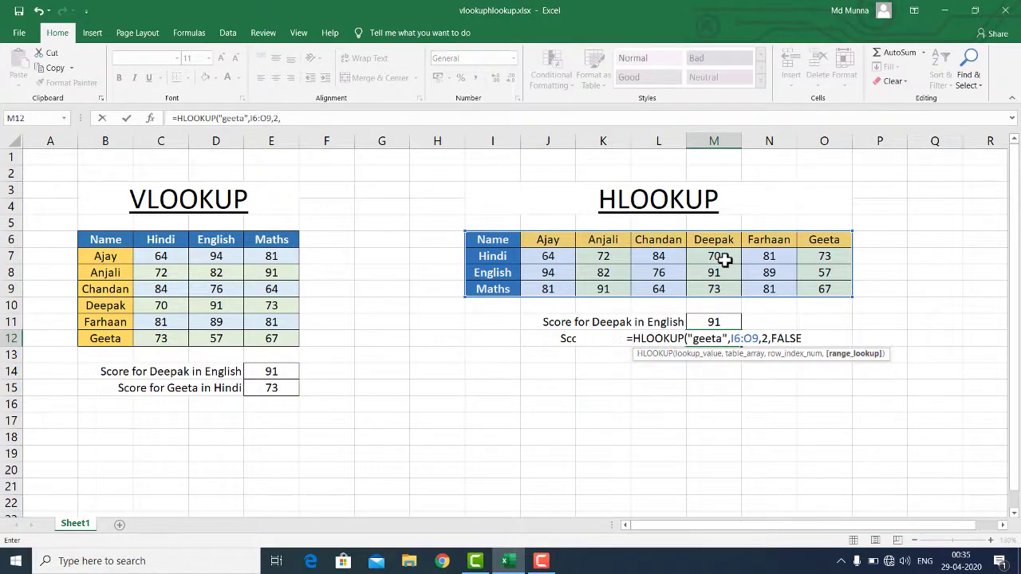
type(")")
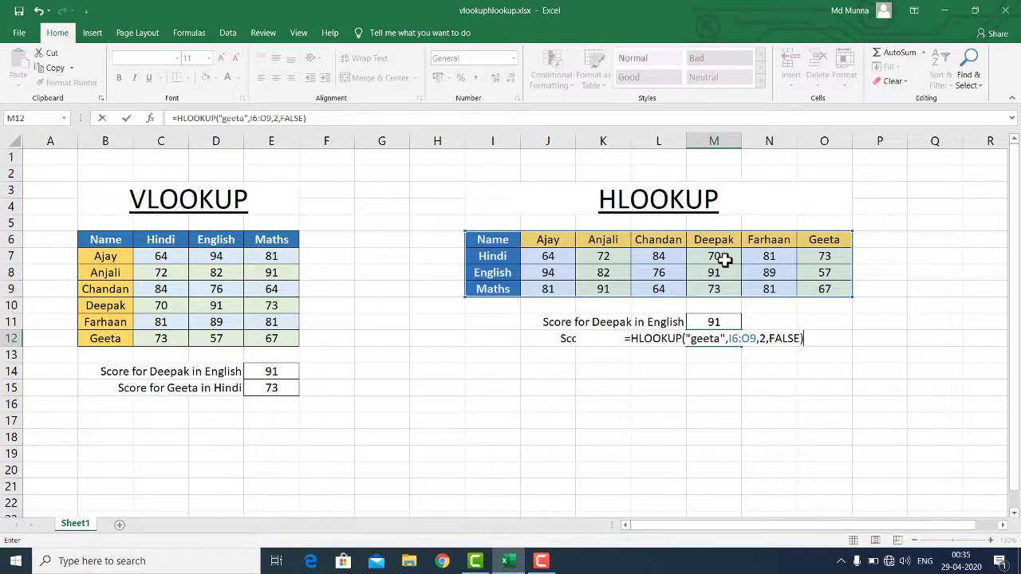
key("Return")
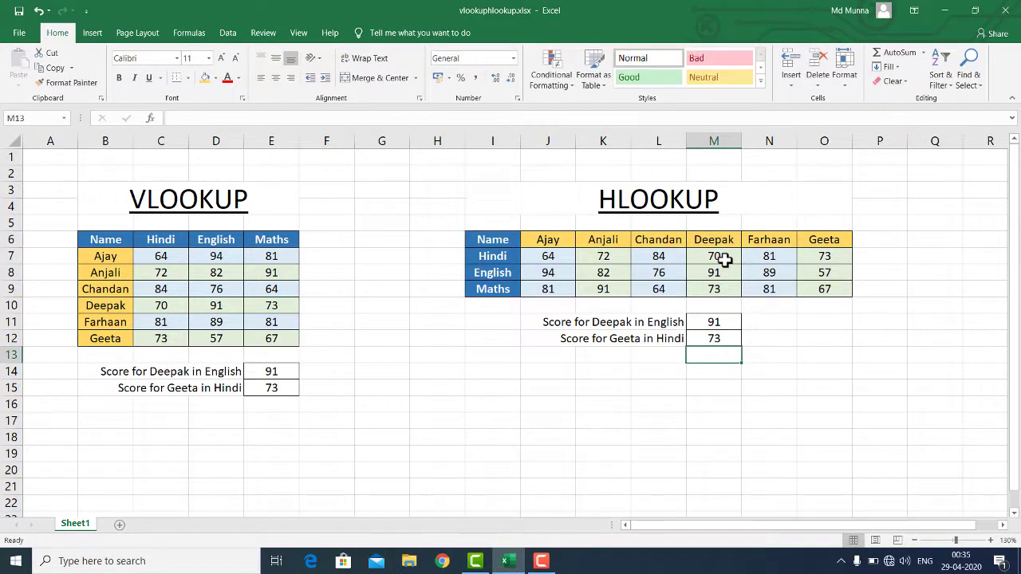